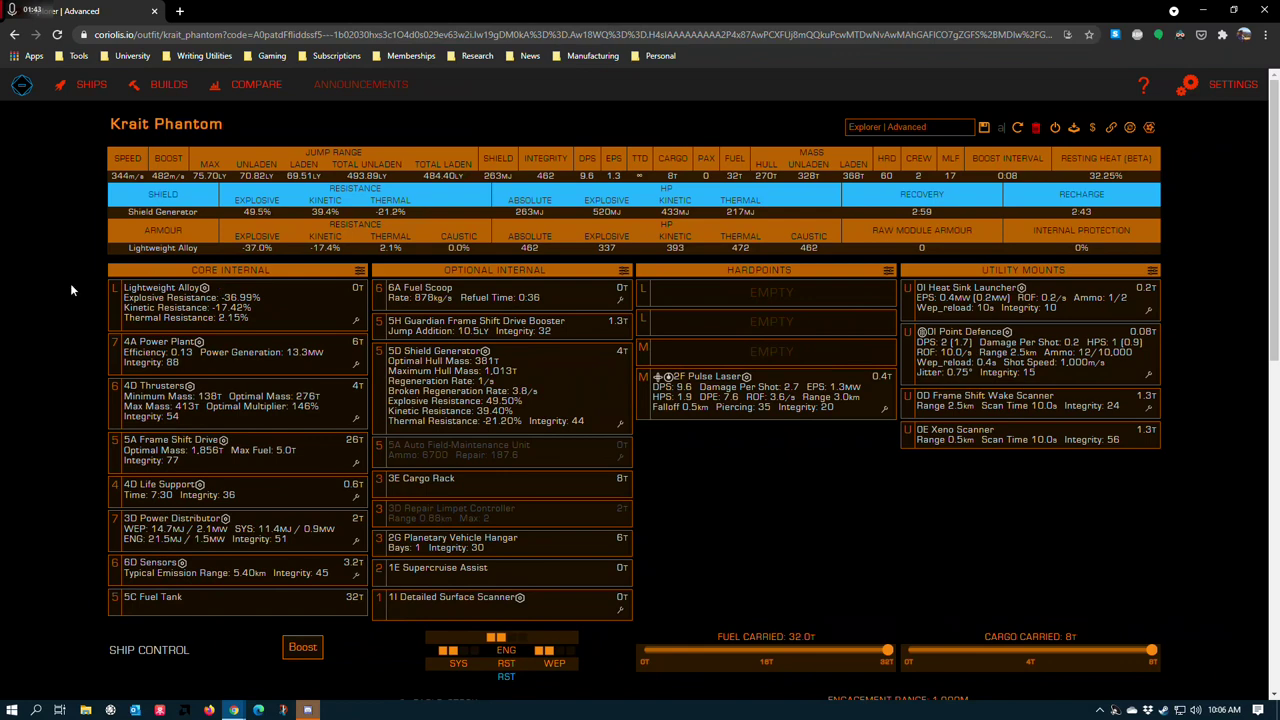
# Step: Examine the engineering modification and experimental effect on the Lightweight Alloy armour
pyautogui.click(358, 326)
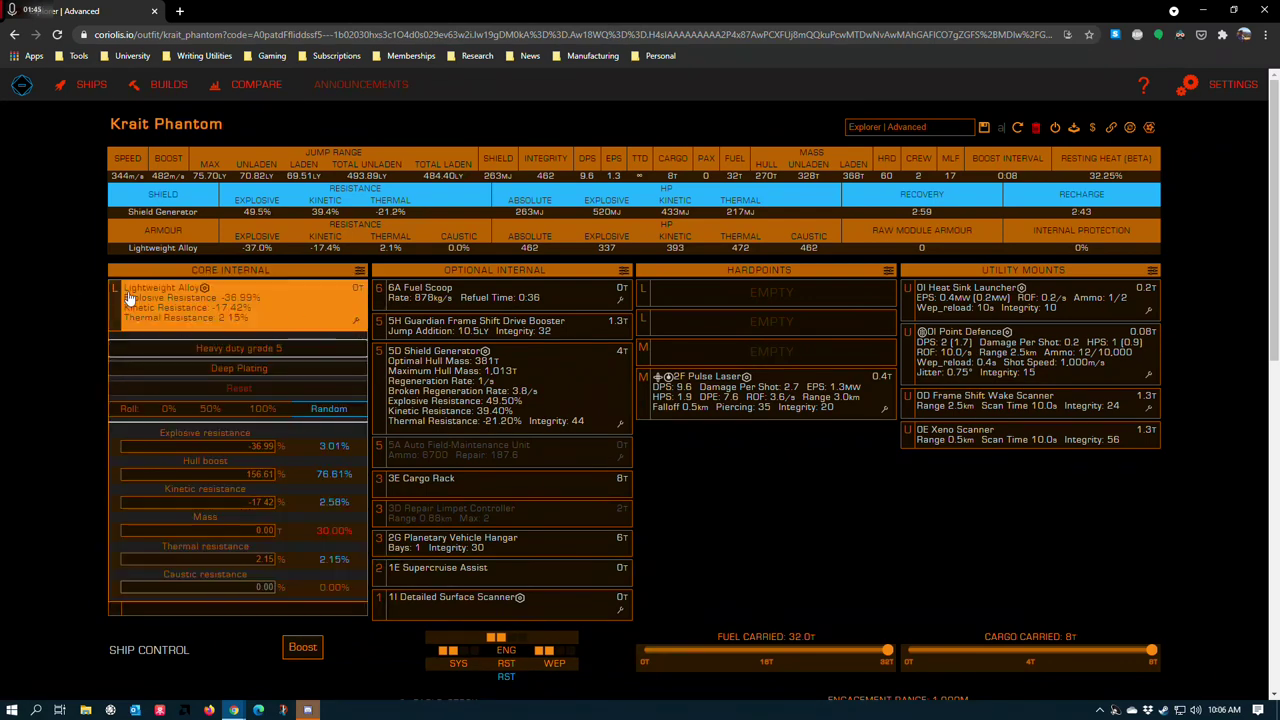
pyautogui.moveTo(286, 354)
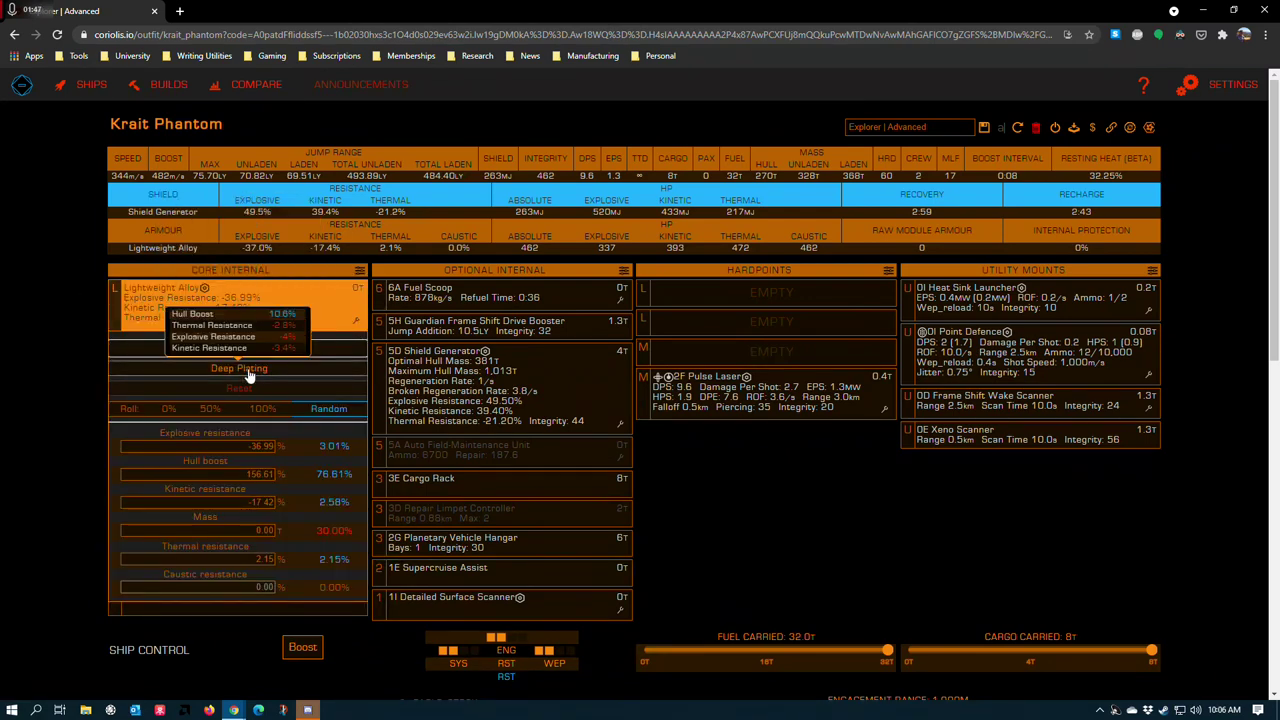
pyautogui.click(52, 351)
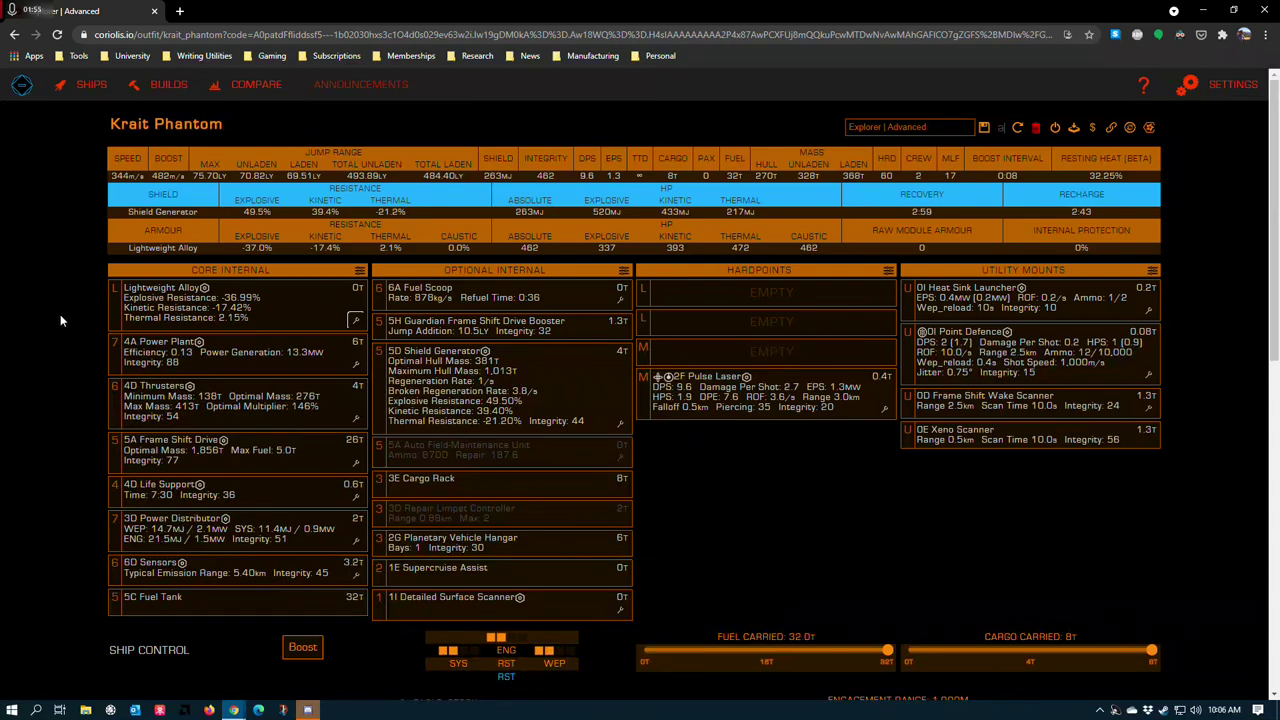
pyautogui.scroll(-2, 70, 312)
pyautogui.scroll(2, 100, 275)
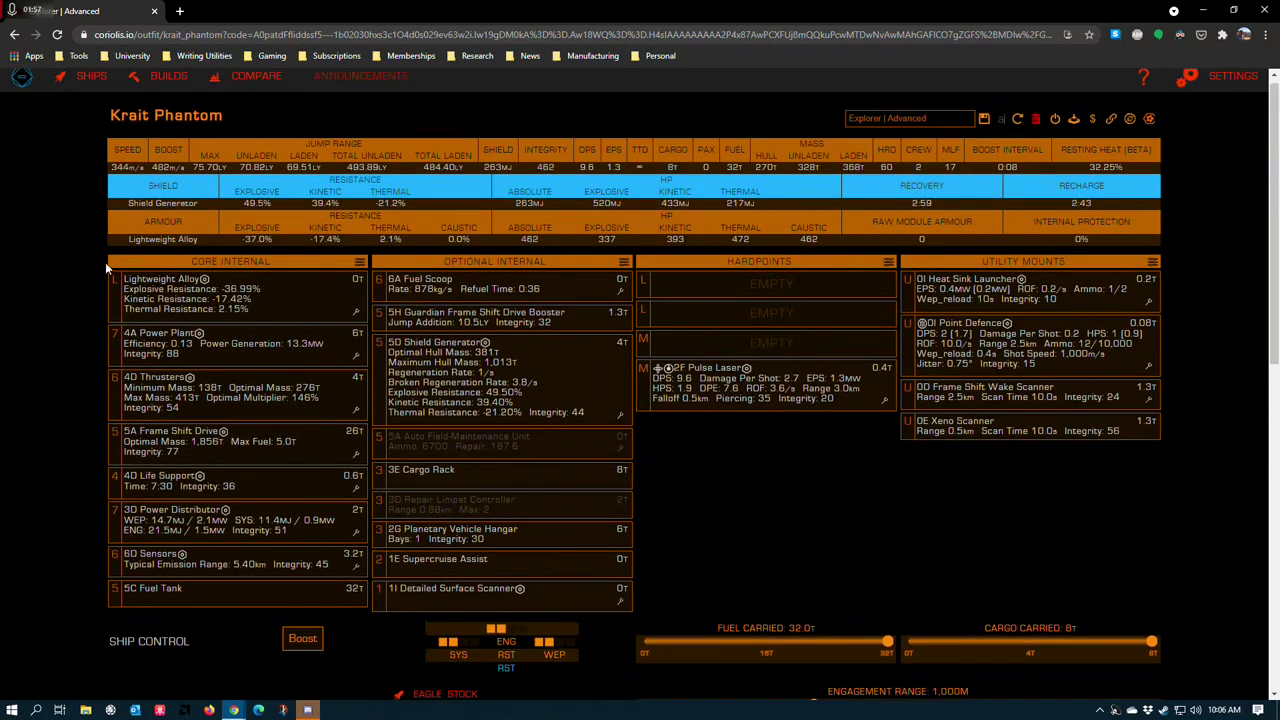
pyautogui.scroll(1, 108, 200)
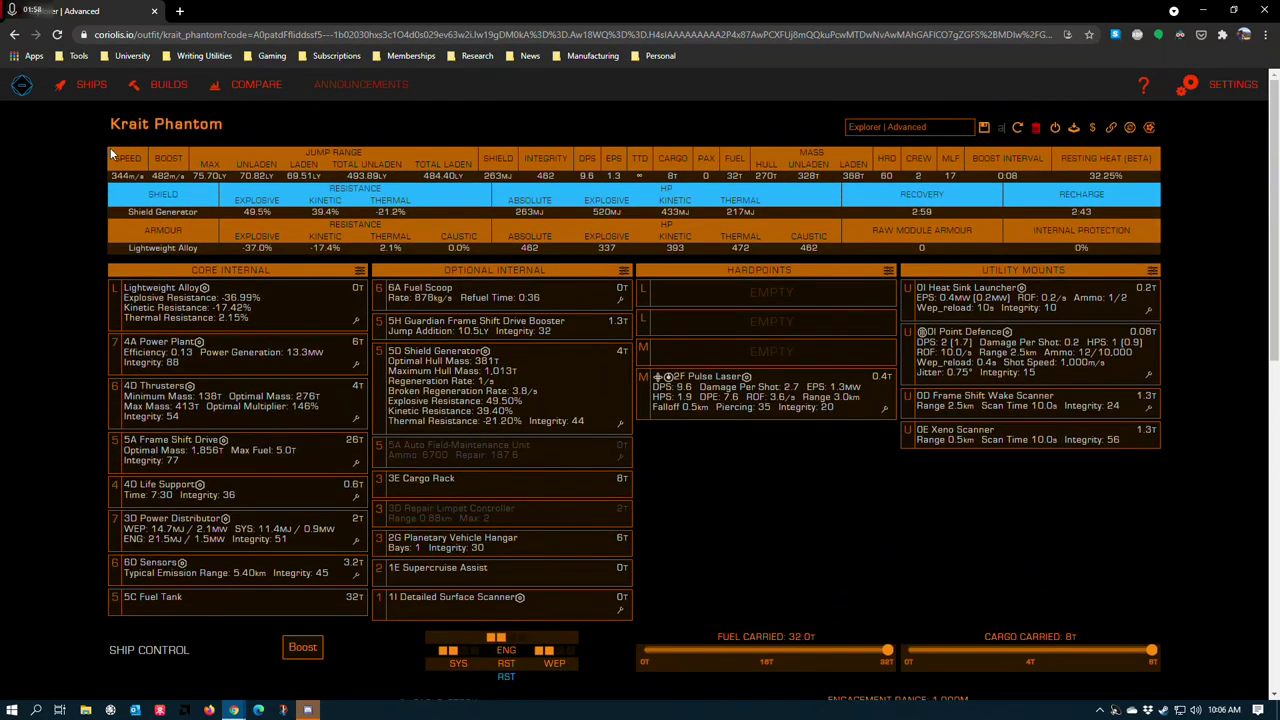
# Step: Examine the engineering blueprint and experimental effect on the power plant, along with the ship's overall module list
pyautogui.click(335, 348)
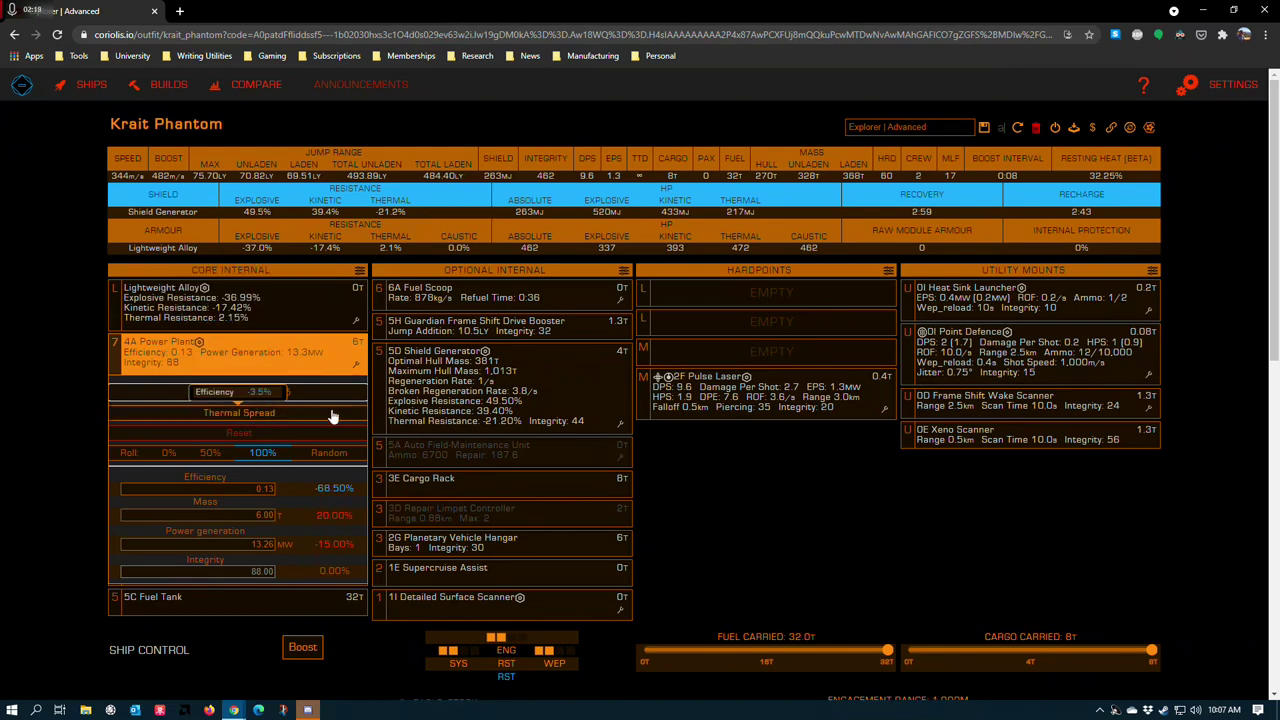
pyautogui.click(61, 367)
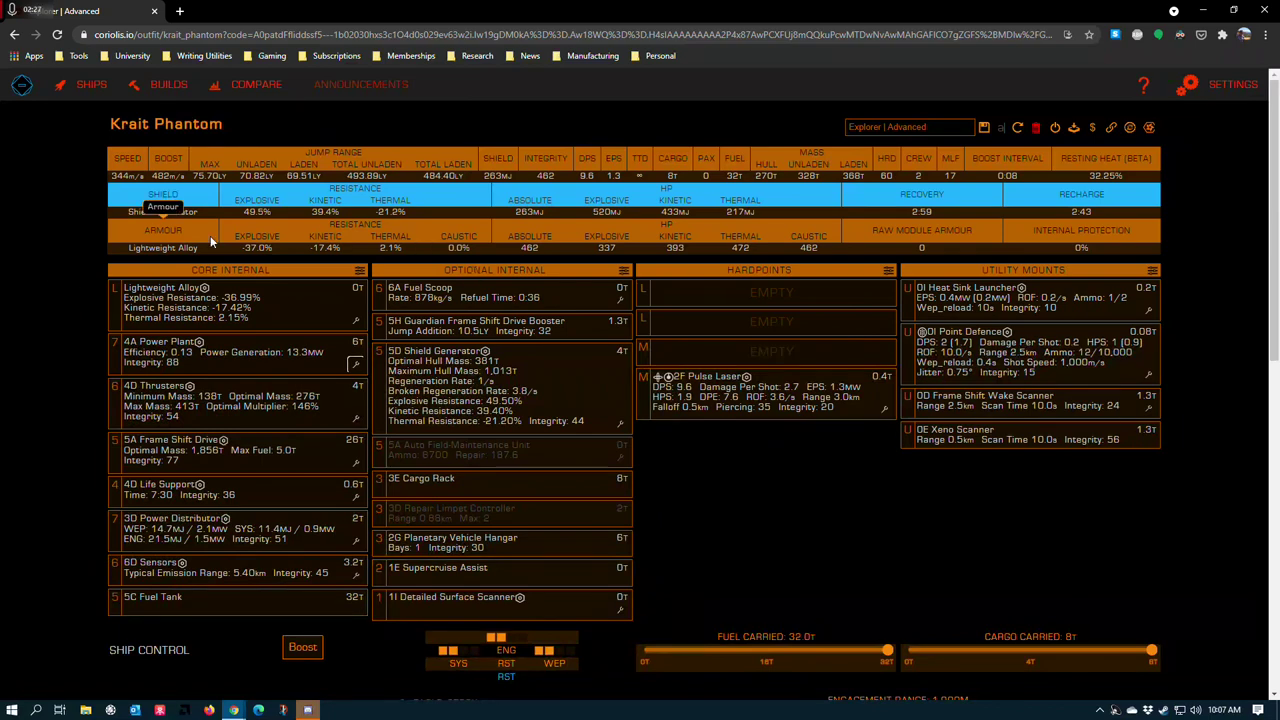
pyautogui.scroll(-1, 65, 390)
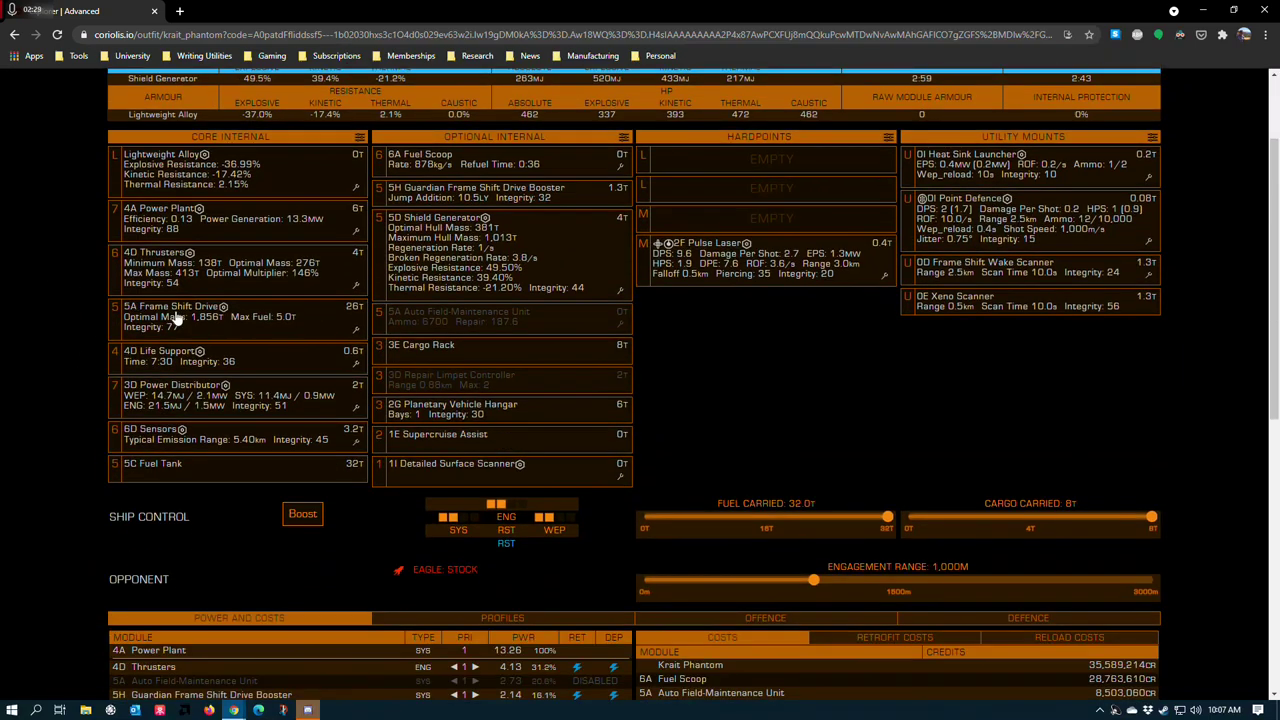
pyautogui.scroll(-1, 43, 325)
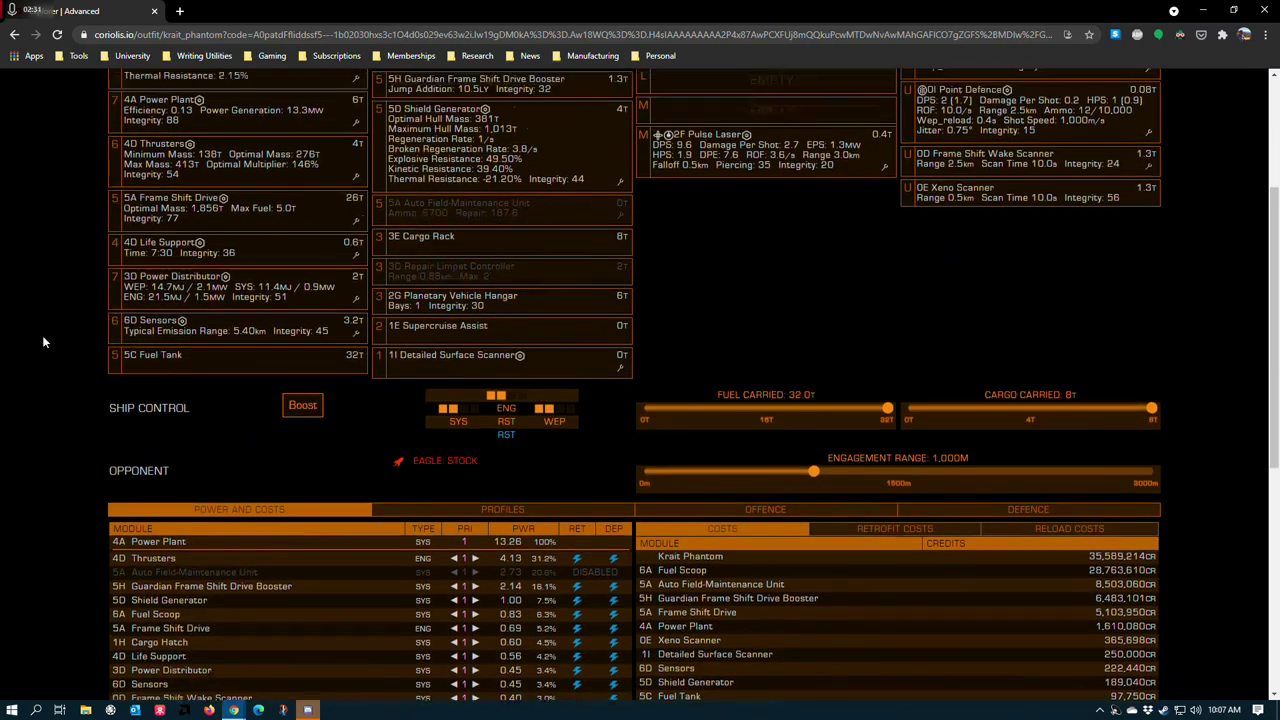
pyautogui.scroll(1, 42, 340)
pyautogui.scroll(1, 42, 325)
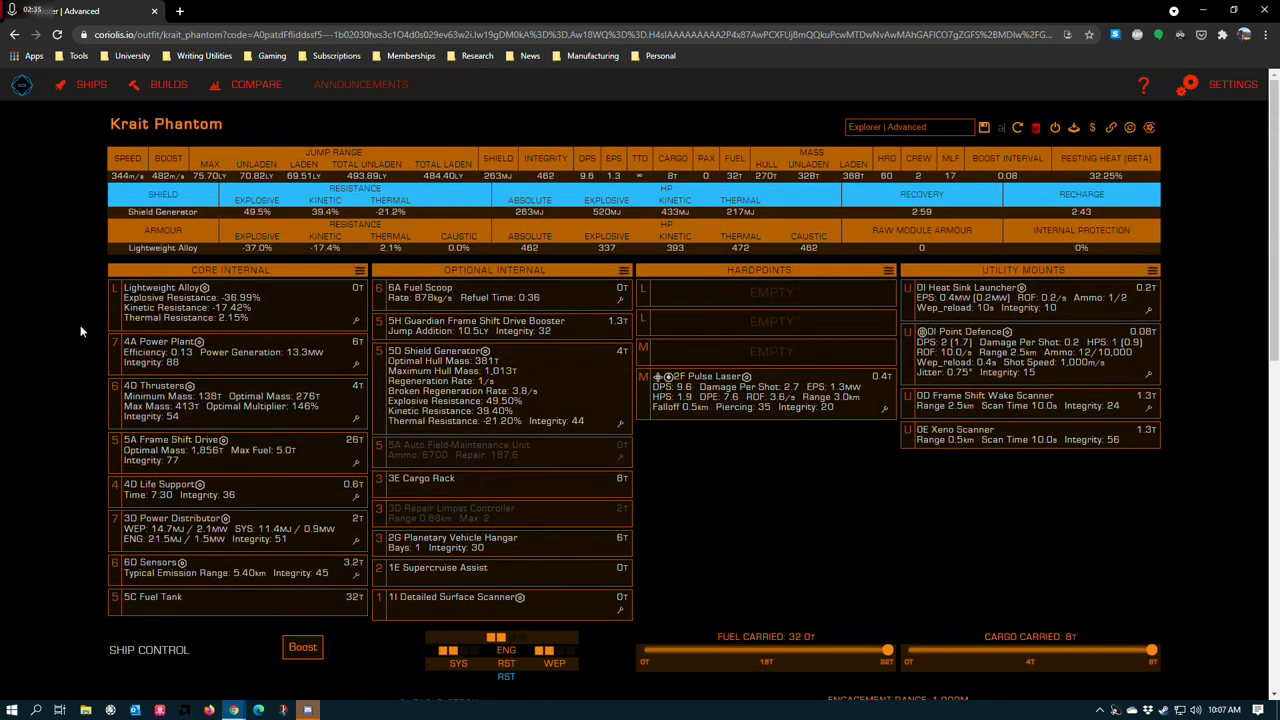
pyautogui.scroll(-1, 61, 369)
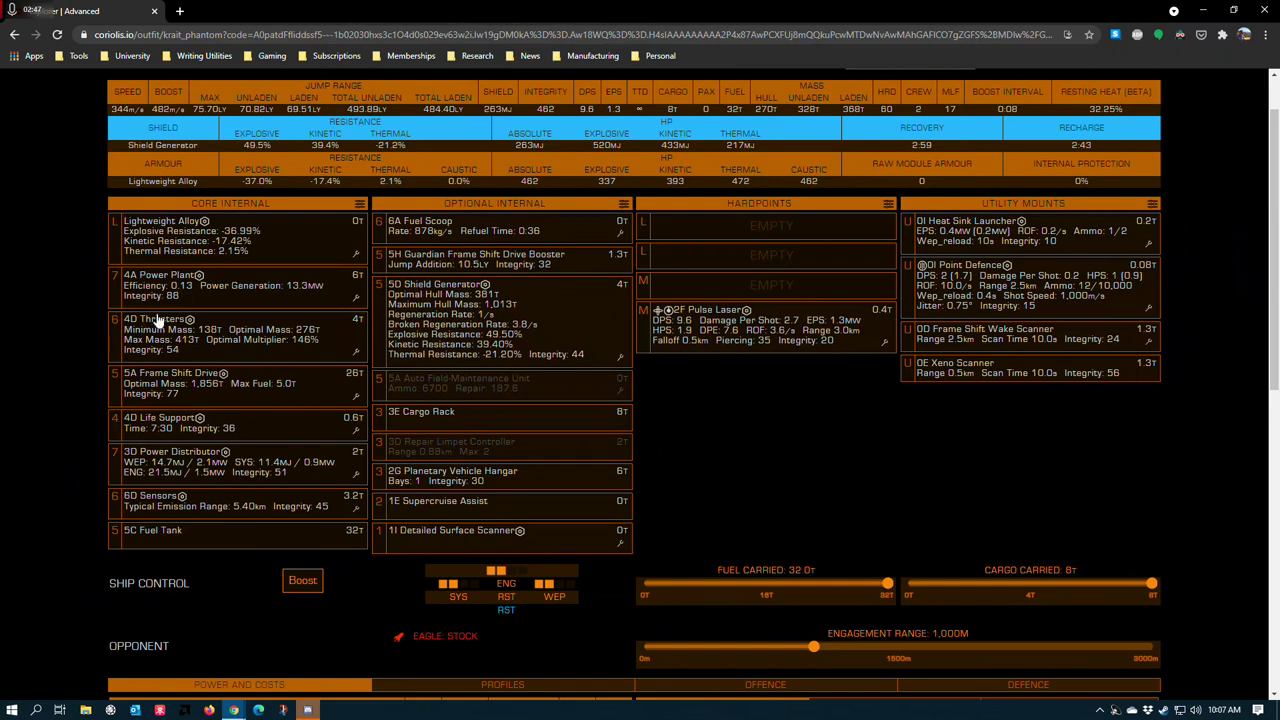
pyautogui.scroll(1, 175, 348)
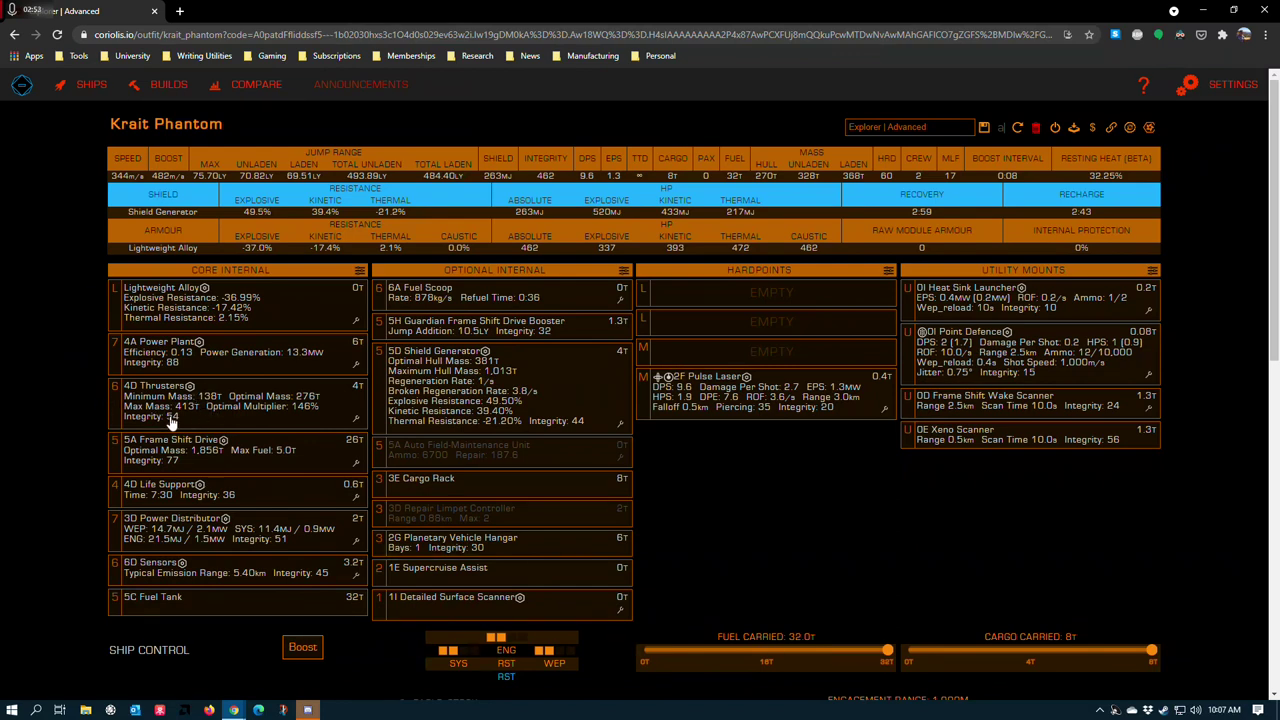
# Step: Examine the thrusters' engineering modification, experimental effect and available size and class options
pyautogui.click(356, 422)
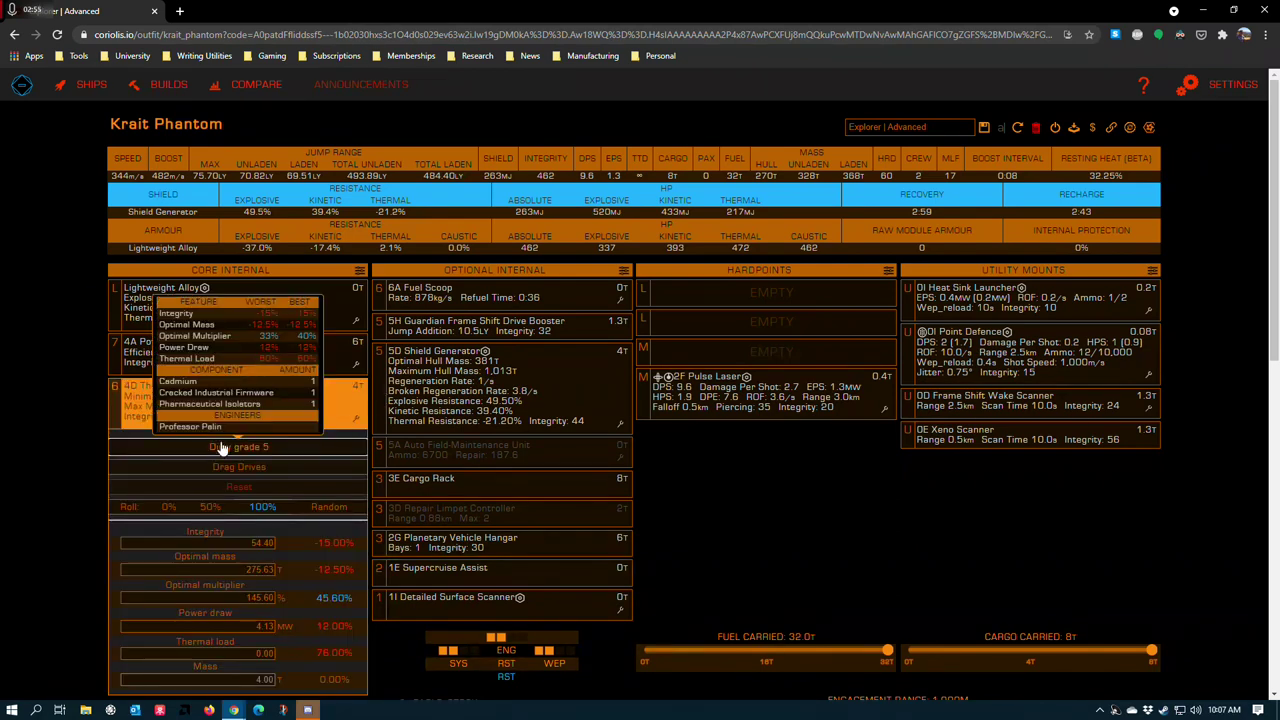
pyautogui.click(65, 412)
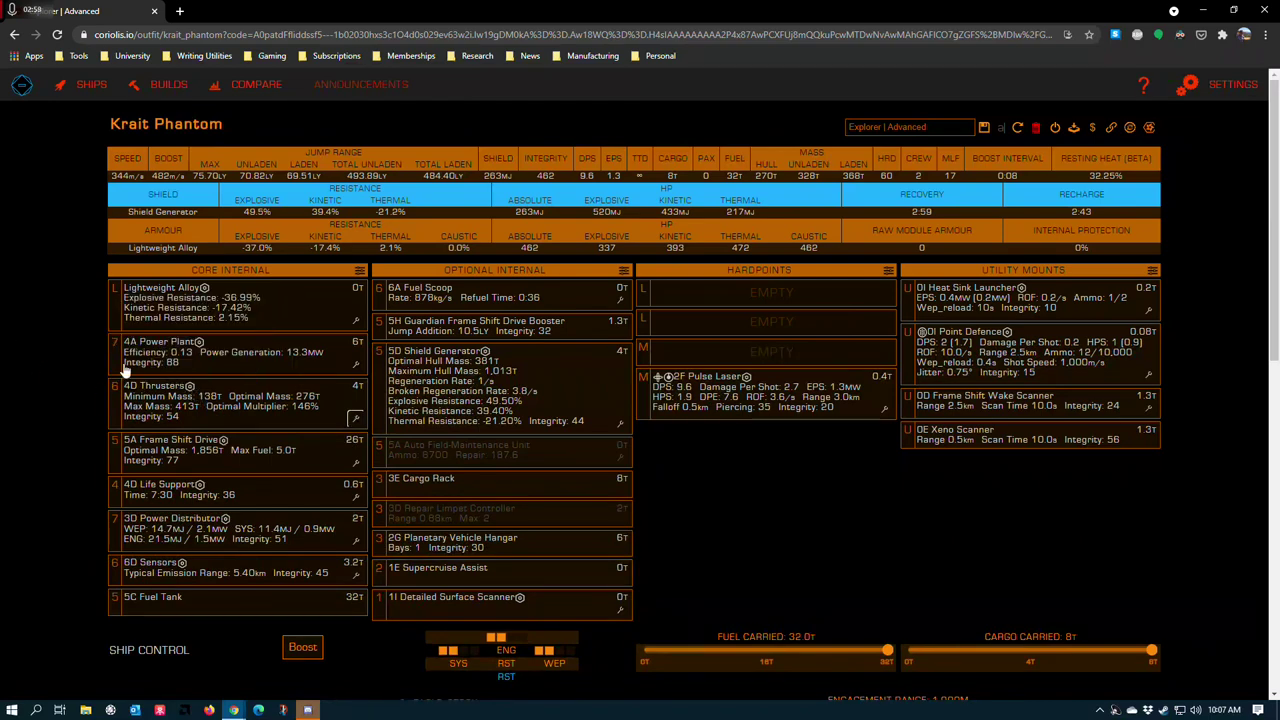
pyautogui.click(277, 405)
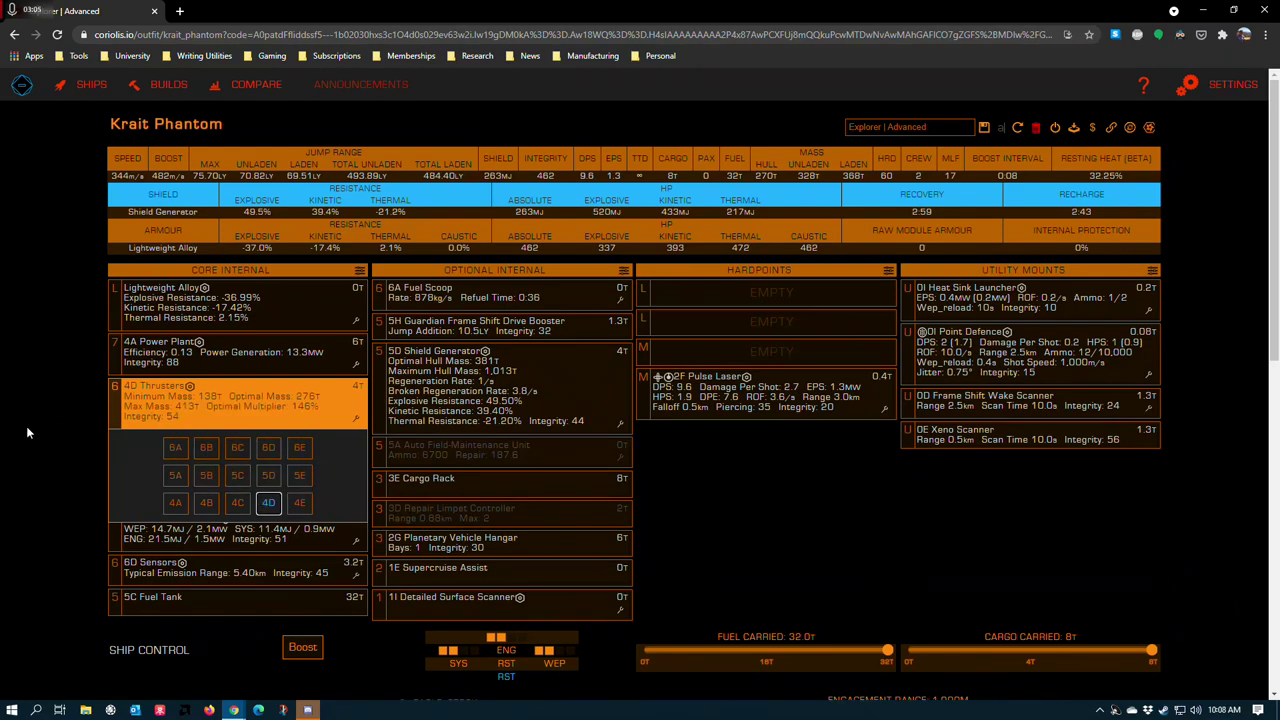
pyautogui.click(220, 420)
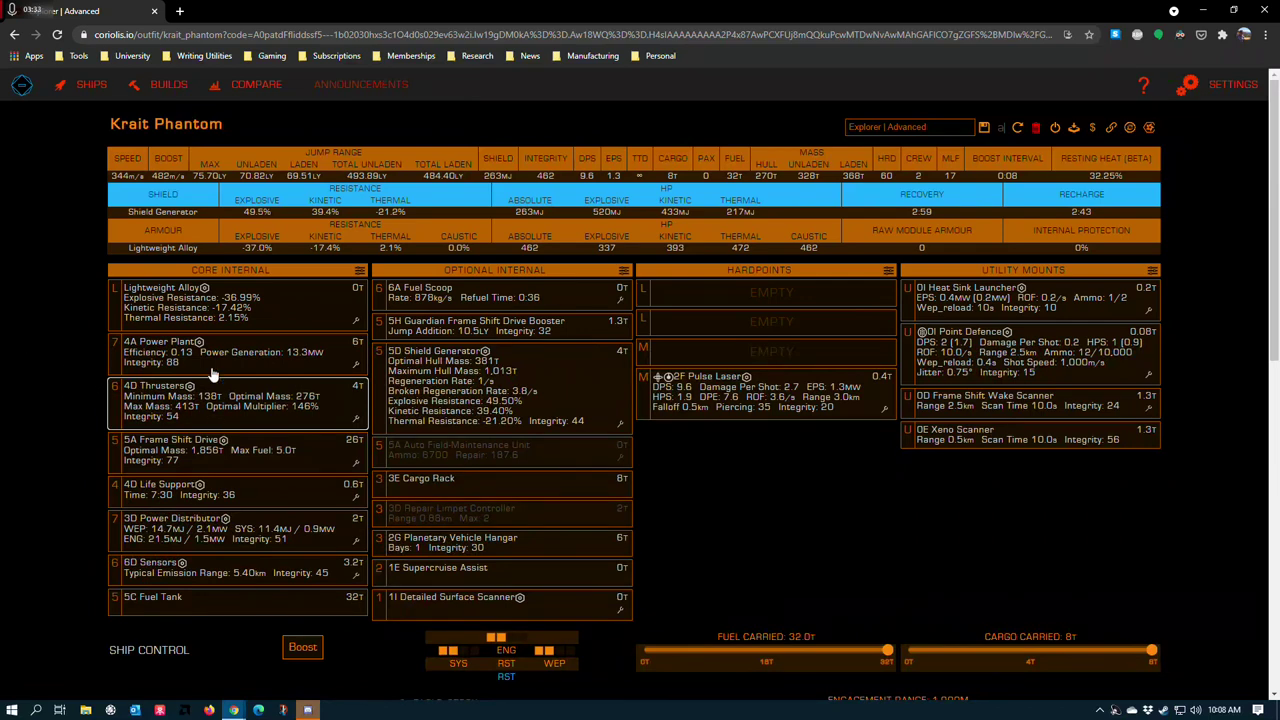
pyautogui.click(330, 425)
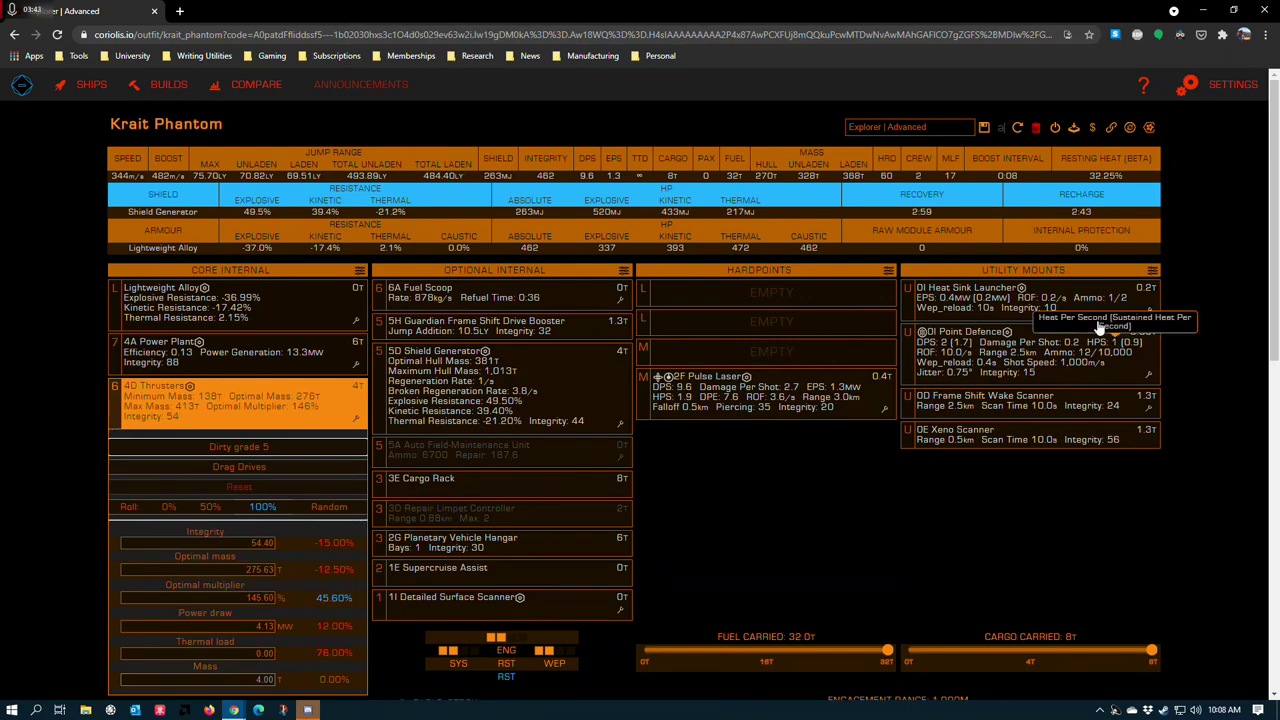
pyautogui.click(68, 310)
# Step: Examine the Frame Shift Drive's engineering modification and compare it with the ship's jump range figures
pyautogui.scroll(-1, 67, 310)
pyautogui.click(359, 334)
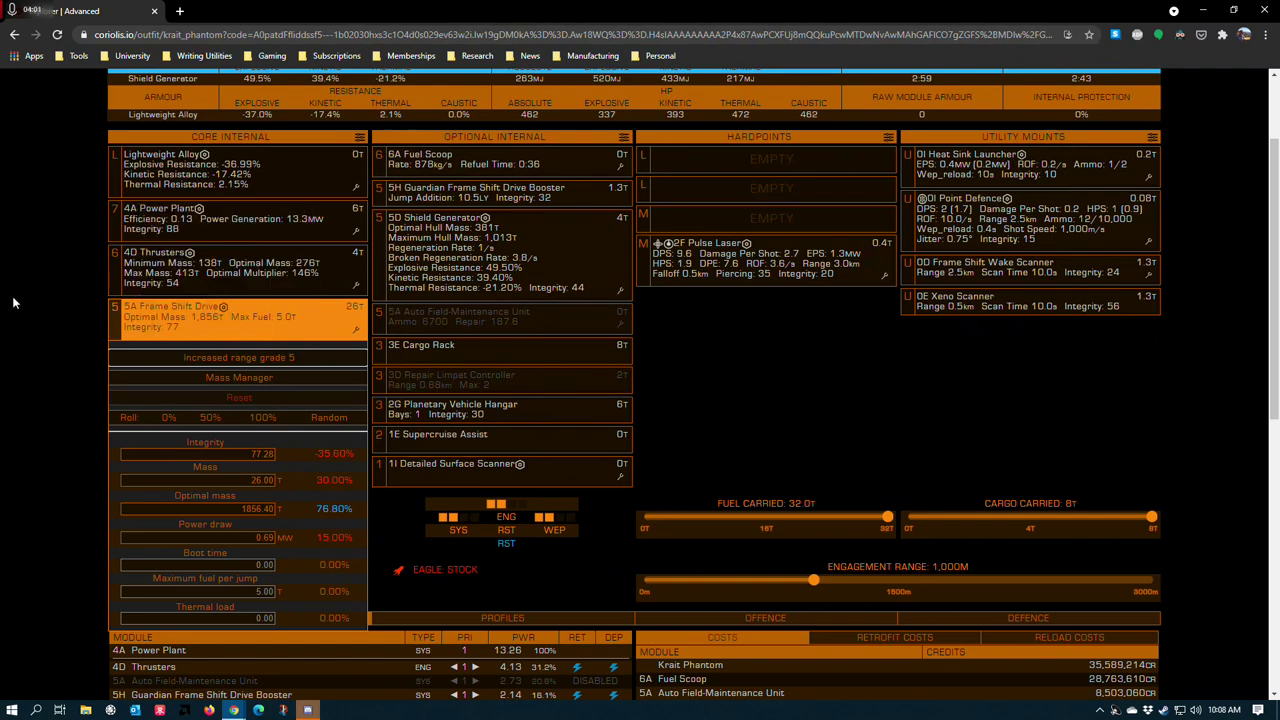
pyautogui.scroll(2, 42, 343)
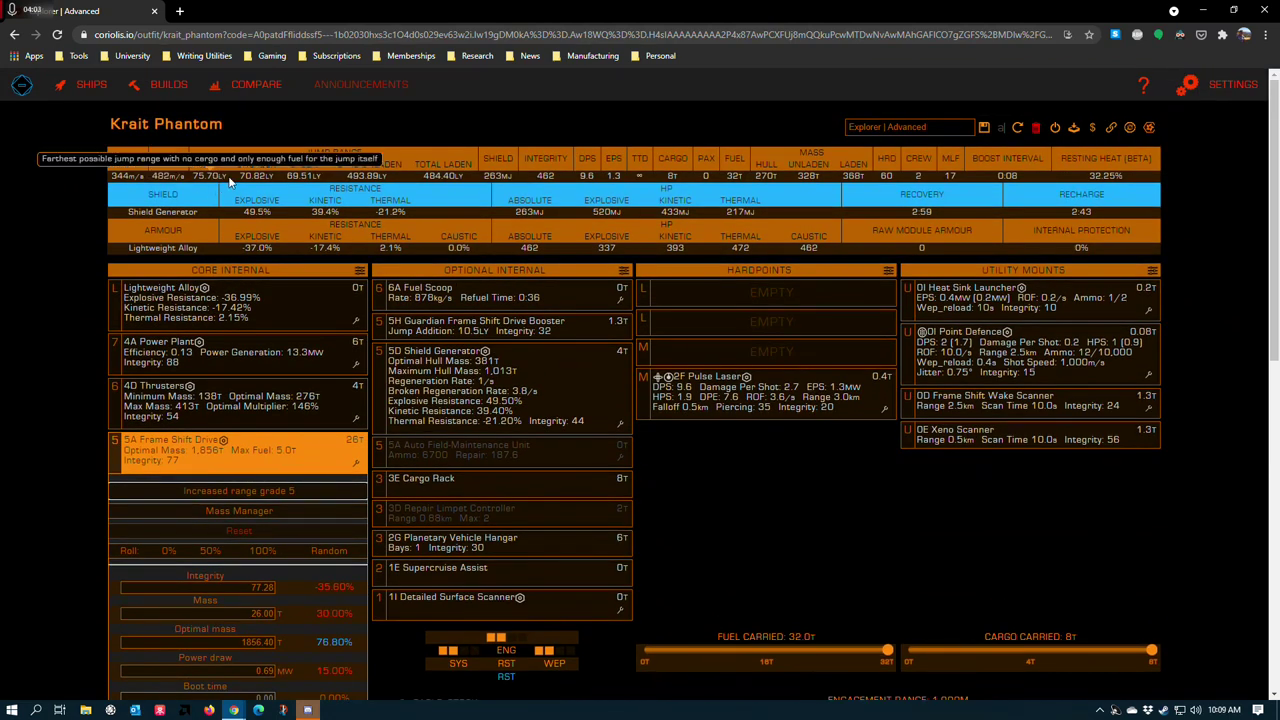
pyautogui.click(48, 366)
# Step: Examine the engineering modification applied to the life support module
pyautogui.scroll(-1, 60, 370)
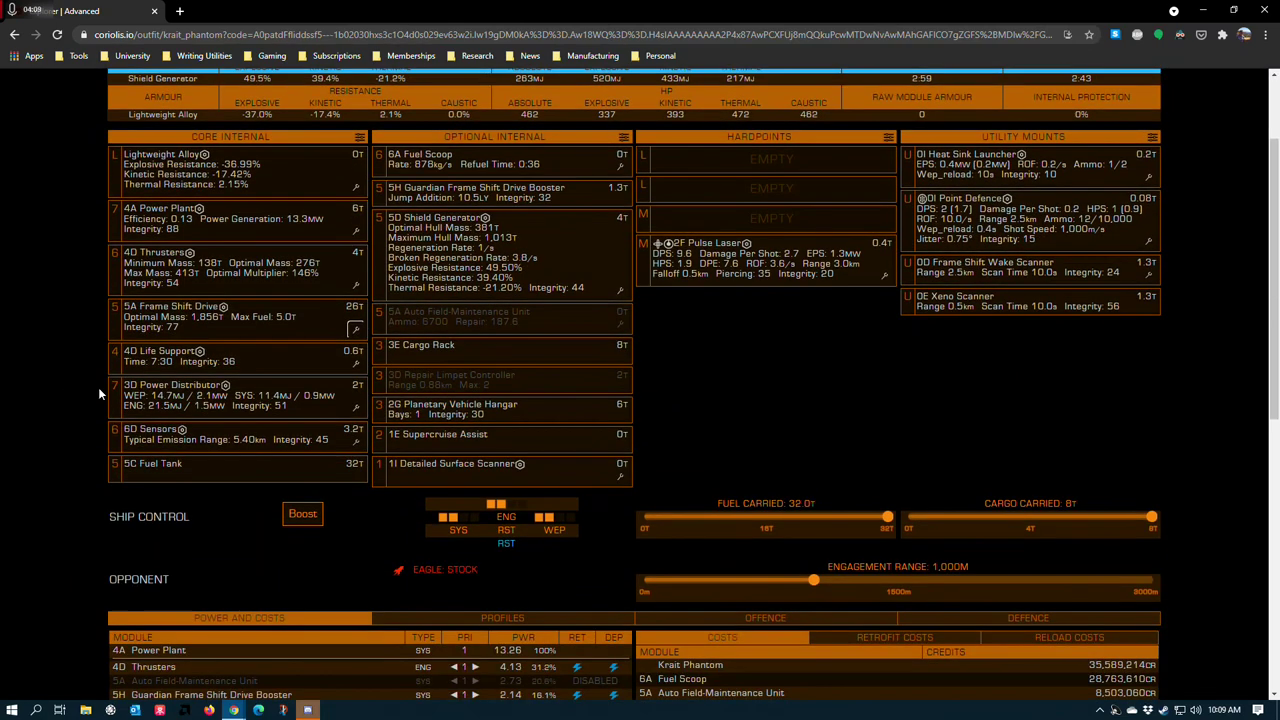
pyautogui.click(356, 362)
pyautogui.click(255, 392)
pyautogui.click(246, 383)
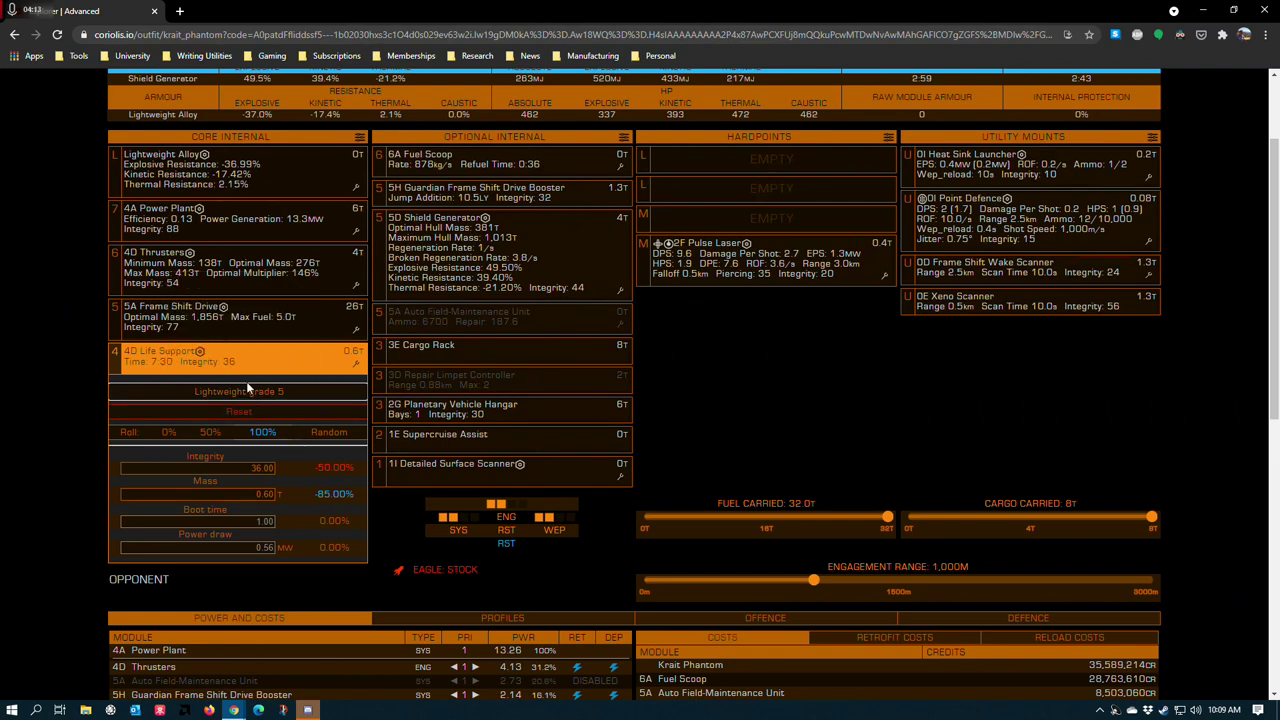
pyautogui.click(59, 365)
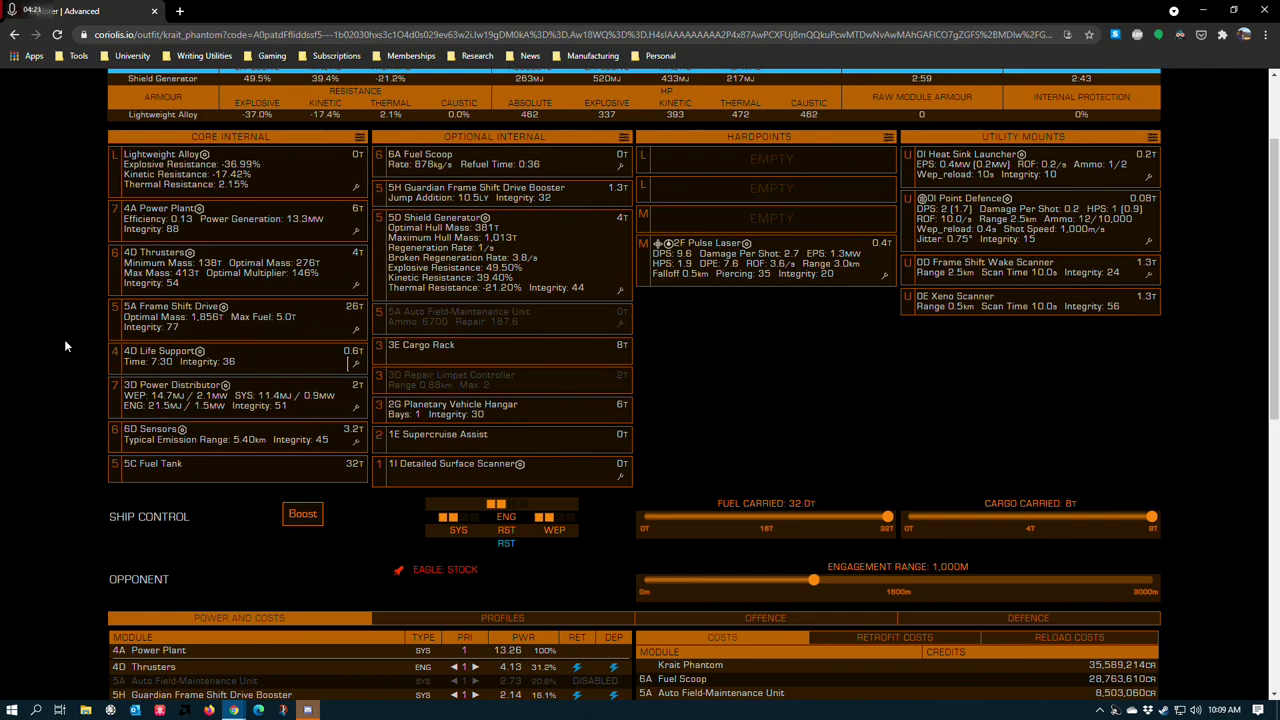
# Step: Examine the power distributor's engineering blueprint and its experimental effect
pyautogui.scroll(-1, 75, 360)
pyautogui.scroll(1, 84, 378)
pyautogui.click(350, 341)
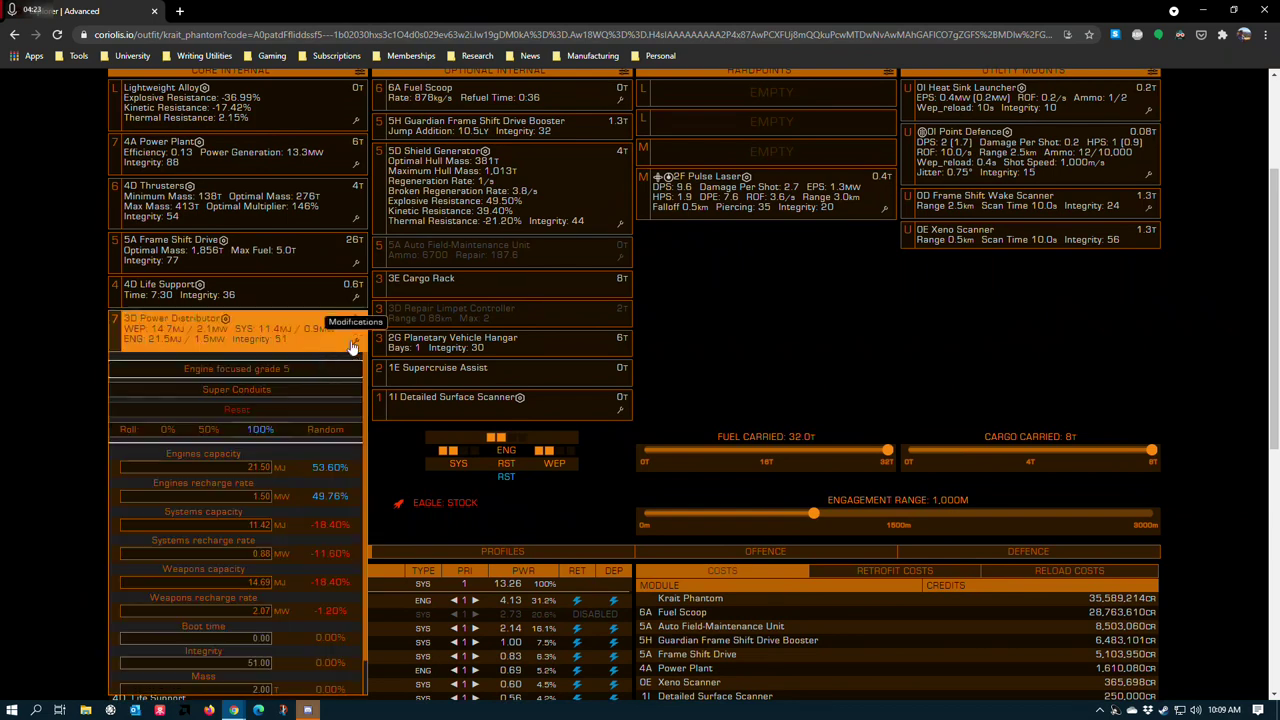
pyautogui.moveTo(205, 391)
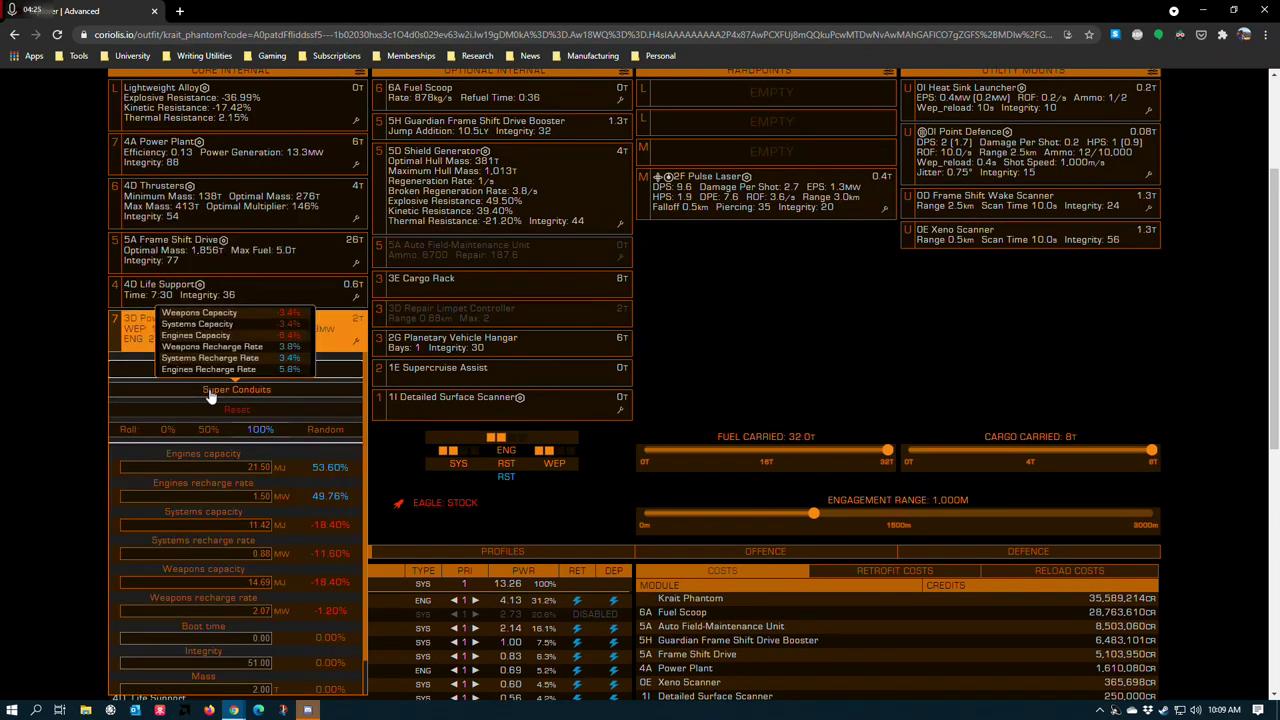
pyautogui.click(48, 398)
pyautogui.scroll(2, 48, 398)
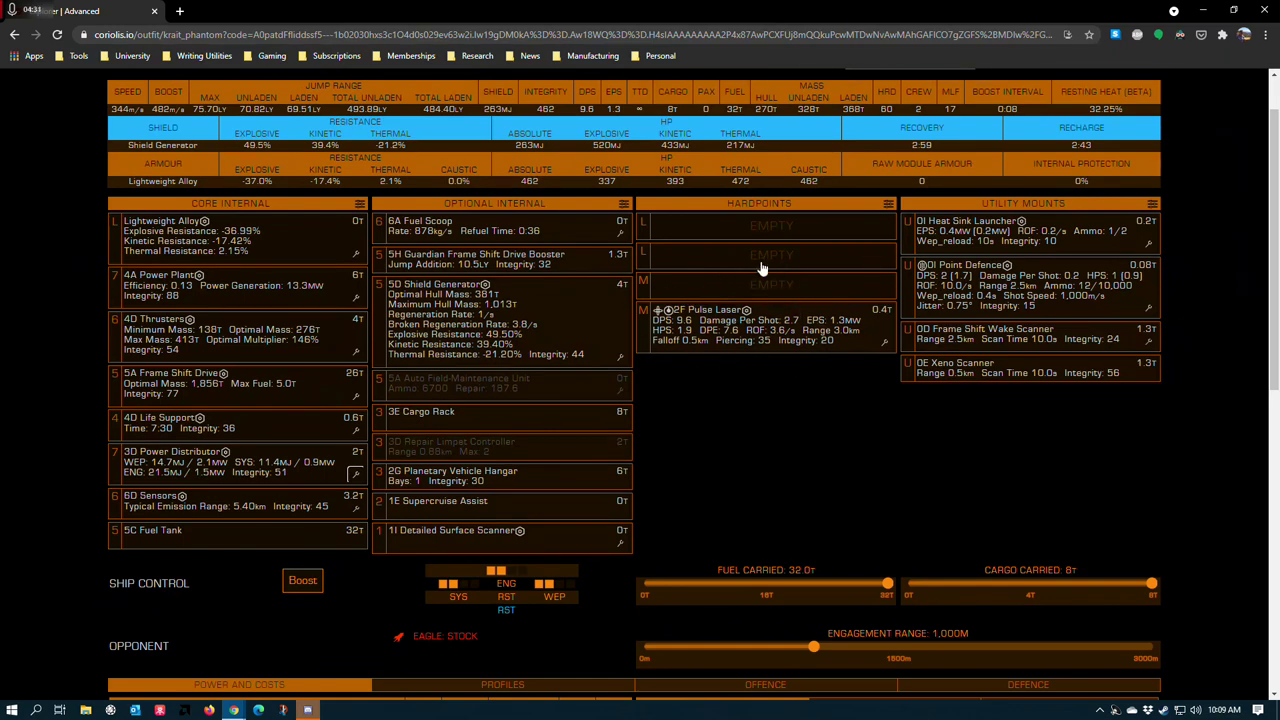
# Step: Examine the sensors' engineering modification and the fuel tank's available sizes
pyautogui.scroll(-1, 5, 410)
pyautogui.scroll(-1, 5, 410)
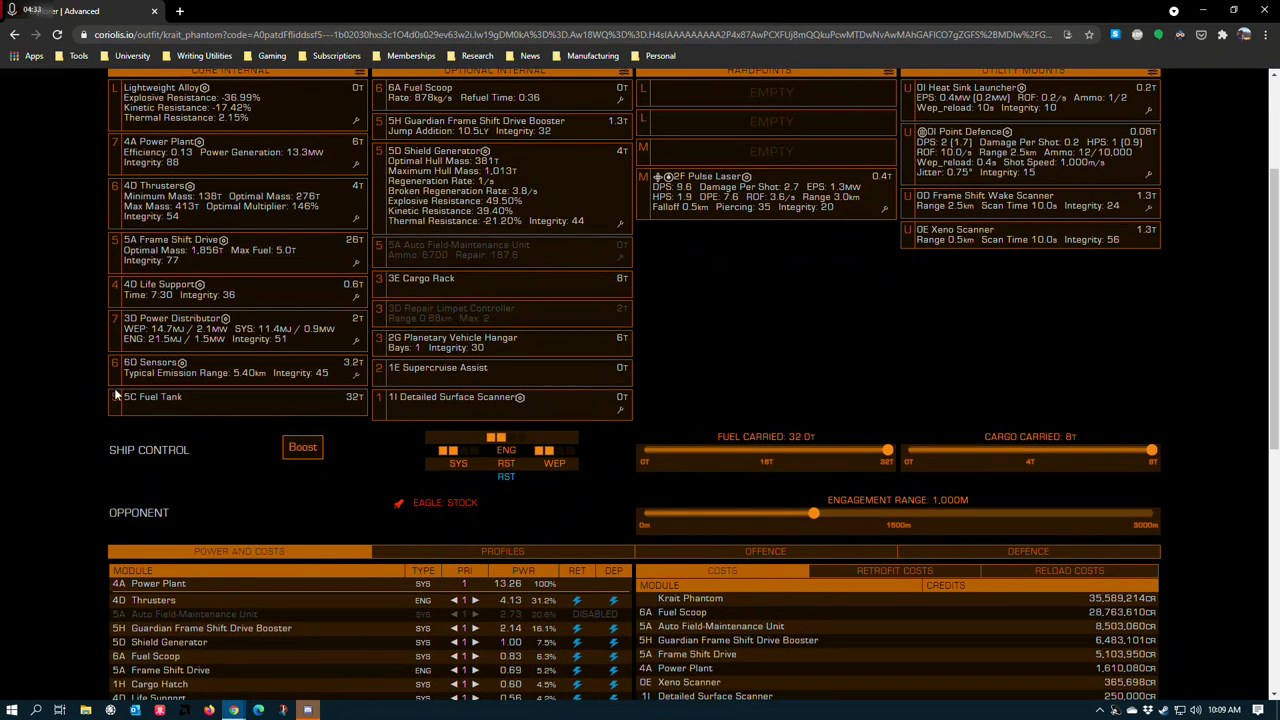
pyautogui.click(355, 373)
pyautogui.moveTo(255, 405)
pyautogui.click(35, 357)
pyautogui.scroll(1, 40, 405)
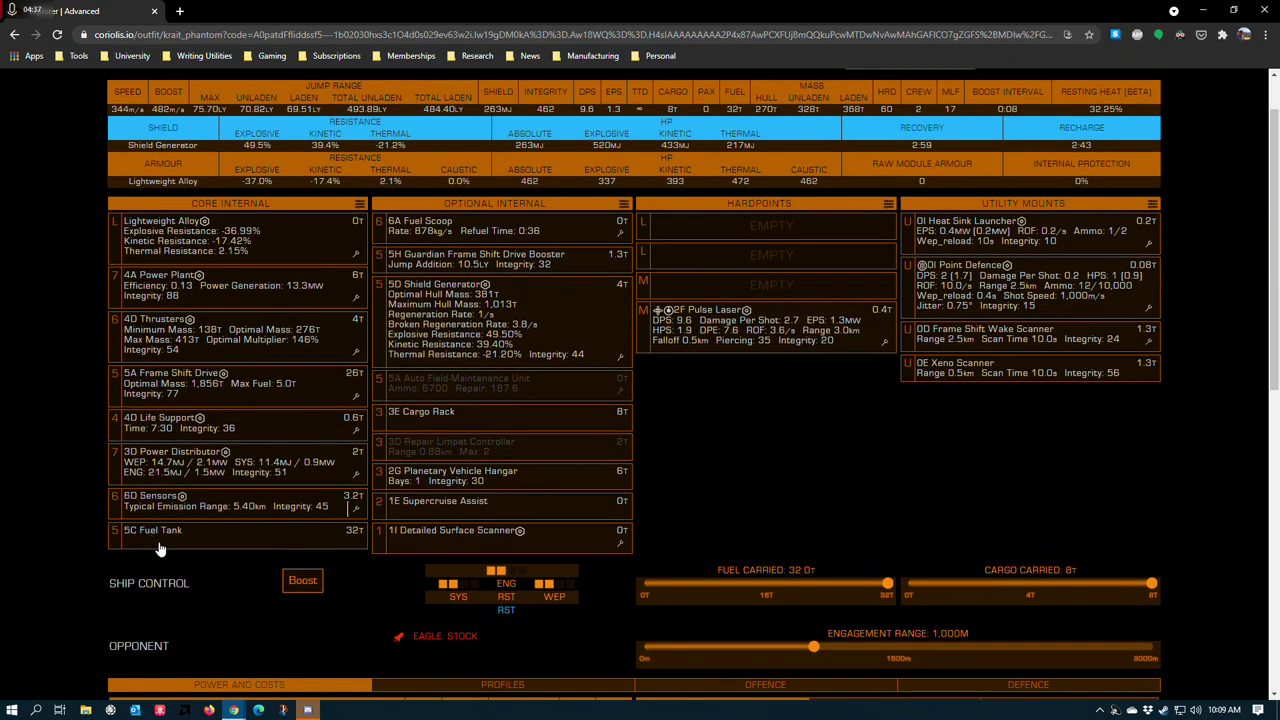
pyautogui.click(140, 533)
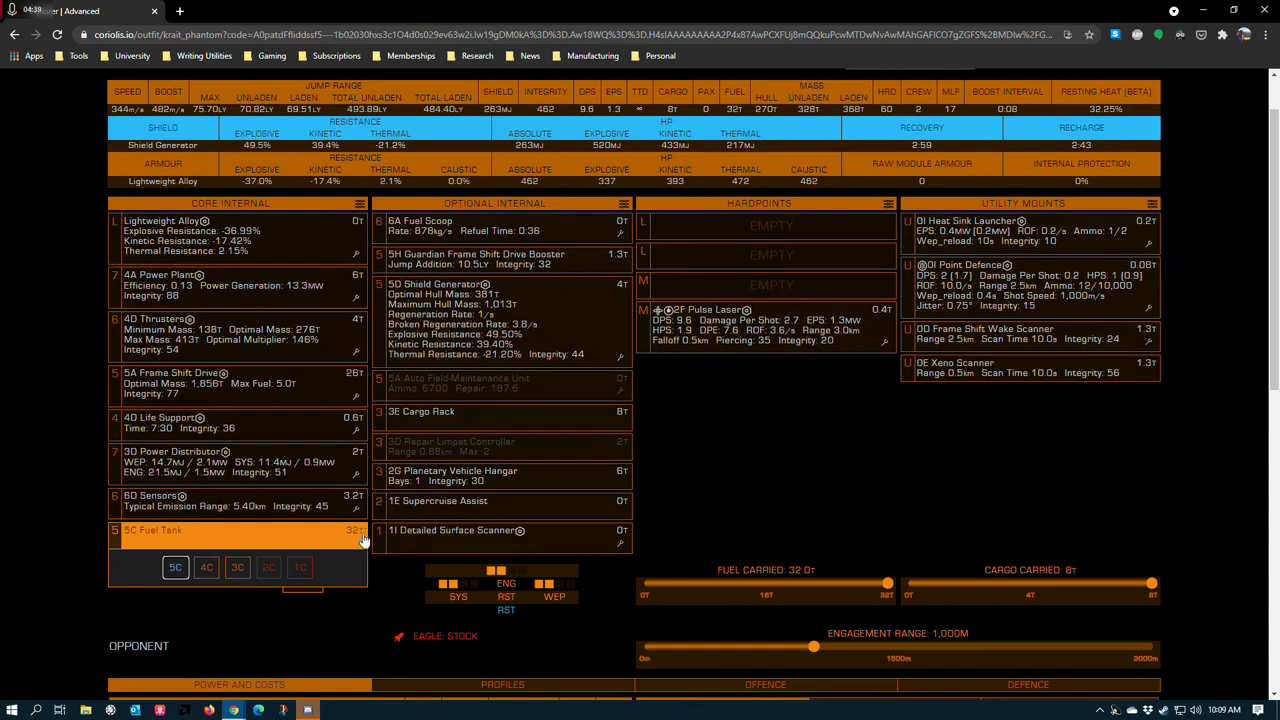
pyautogui.click(68, 501)
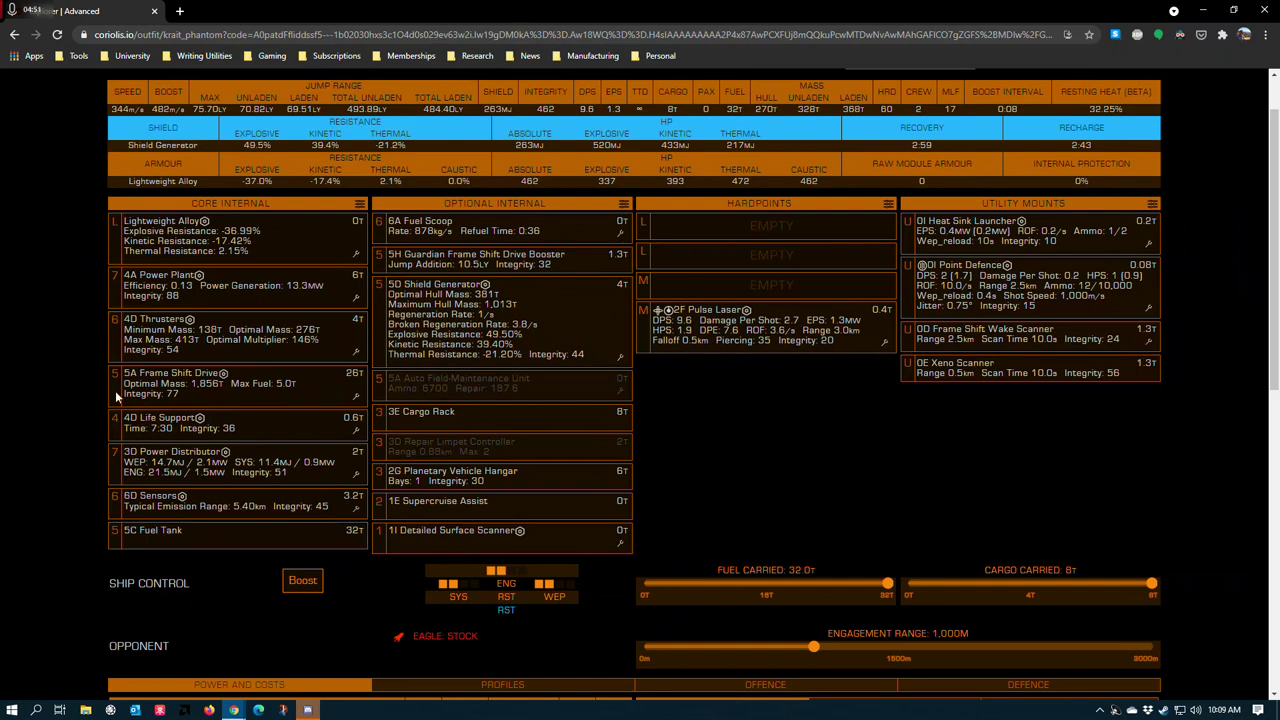
# Step: Replace the fuel scoop in the size 6 optional internal slot with the 6B version
pyautogui.scroll(1, 530, 320)
pyautogui.click(490, 294)
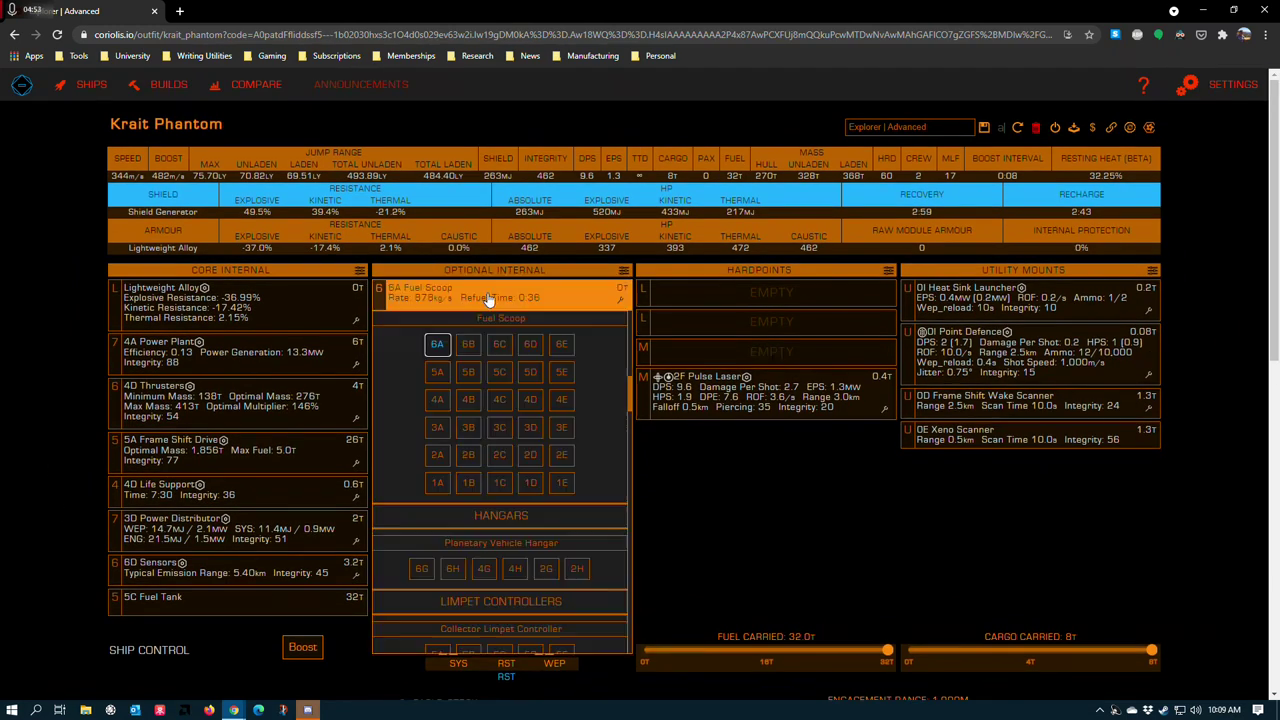
pyautogui.click(467, 345)
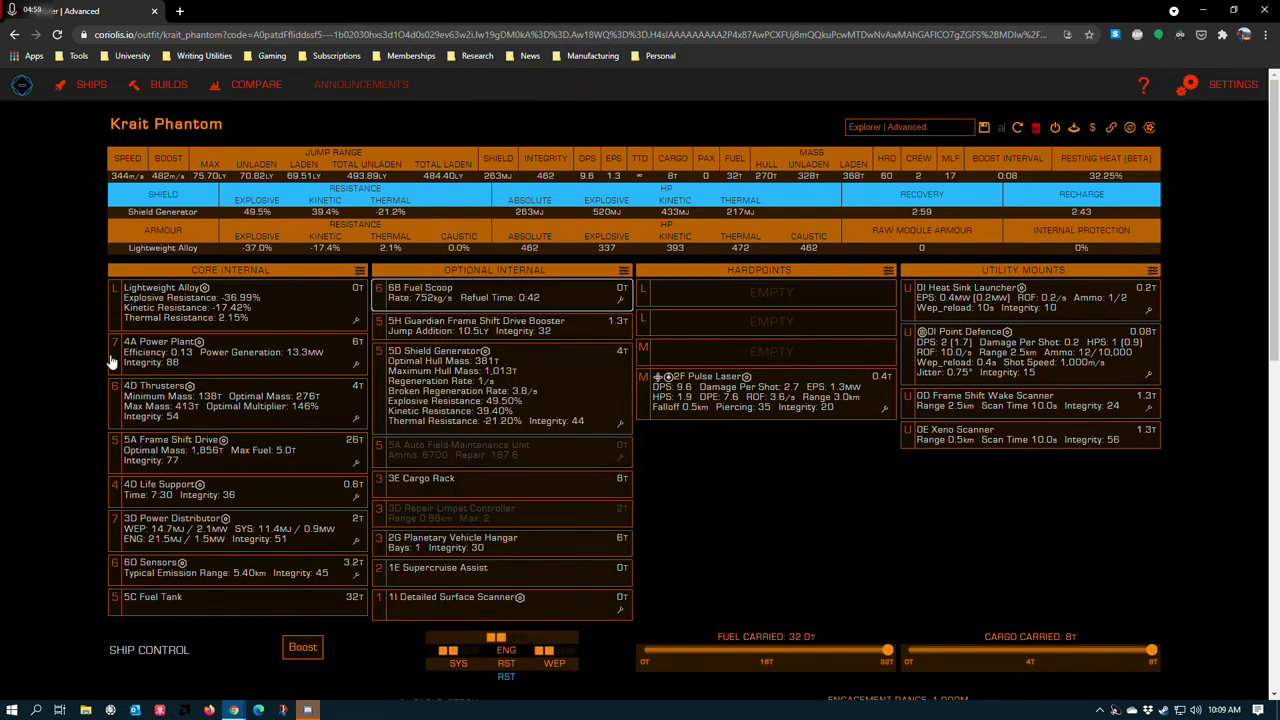
# Step: Recheck the power plant's engineering blueprint, the fuel scoop size options and the modules' power usage
pyautogui.click(355, 367)
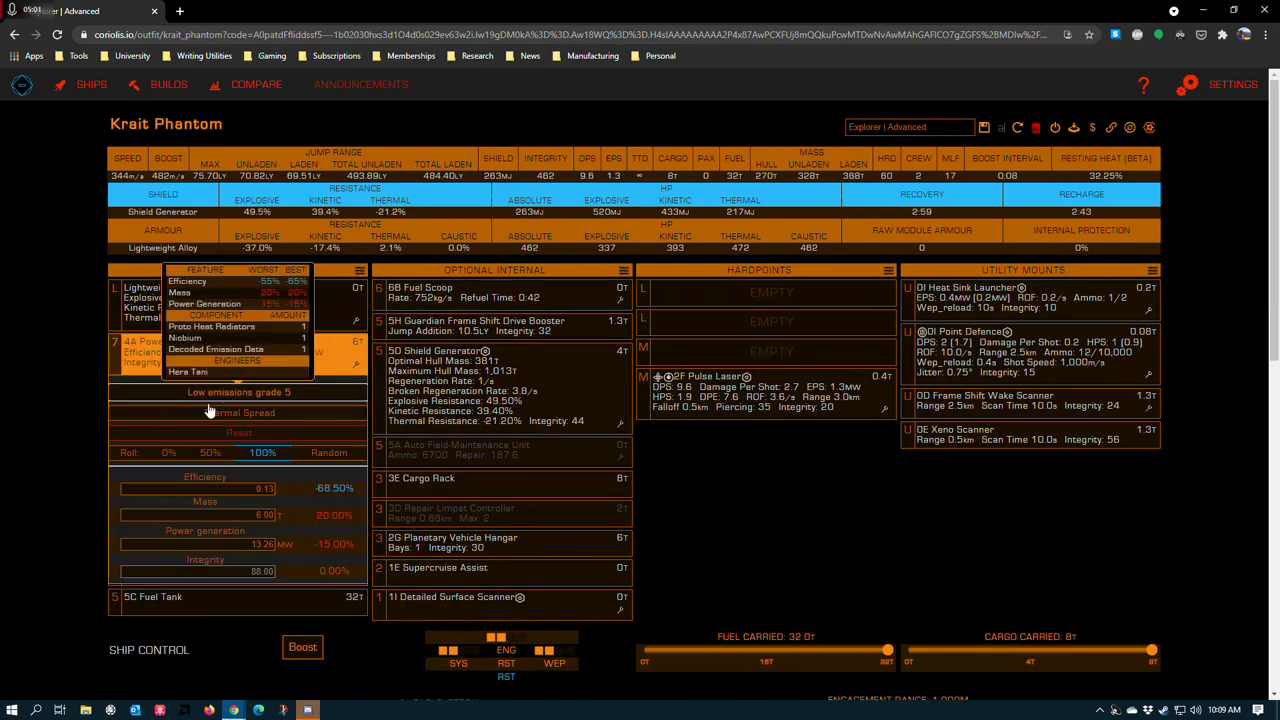
pyautogui.click(528, 316)
pyautogui.click(440, 303)
pyautogui.scroll(-5, 760, 480)
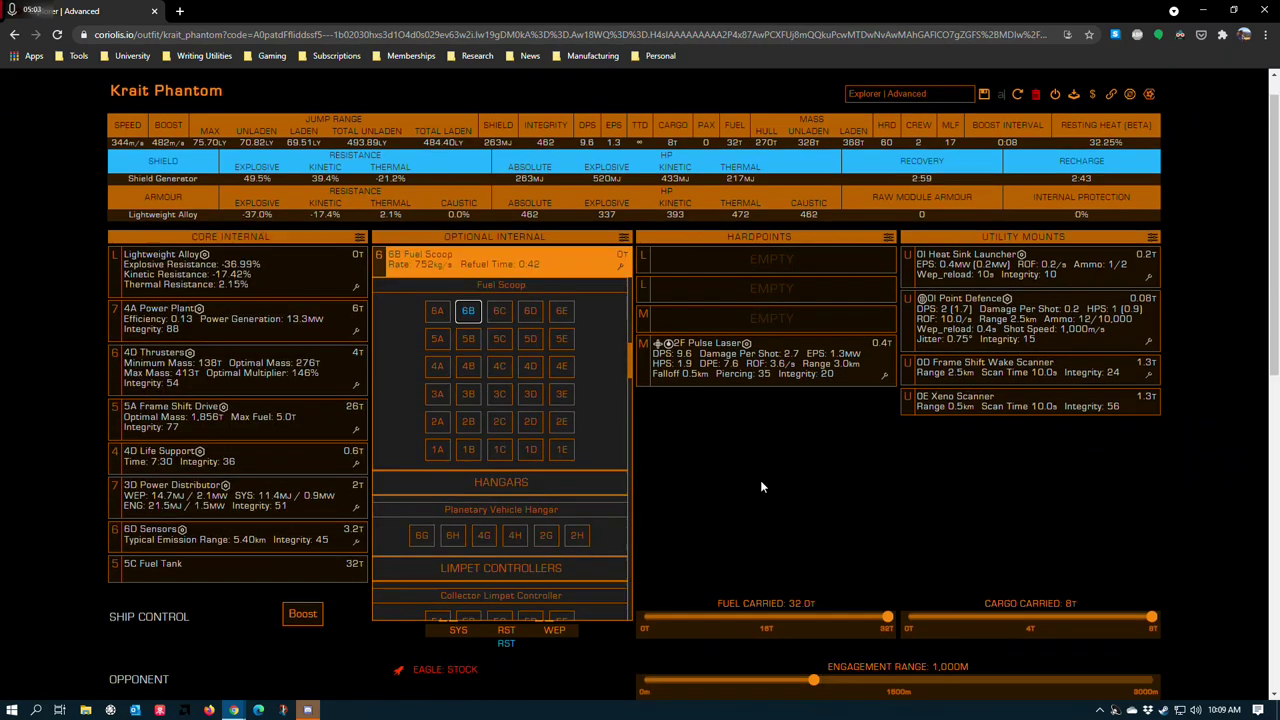
pyautogui.scroll(5, 538, 640)
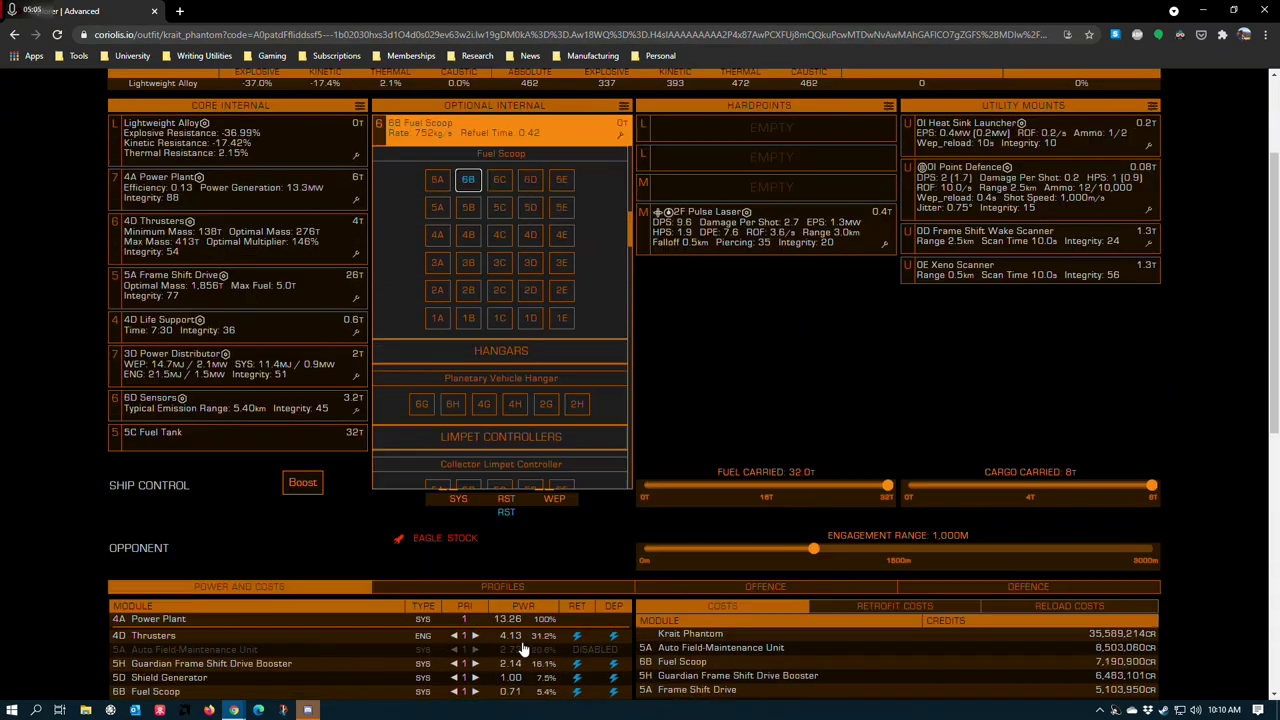
pyautogui.click(785, 514)
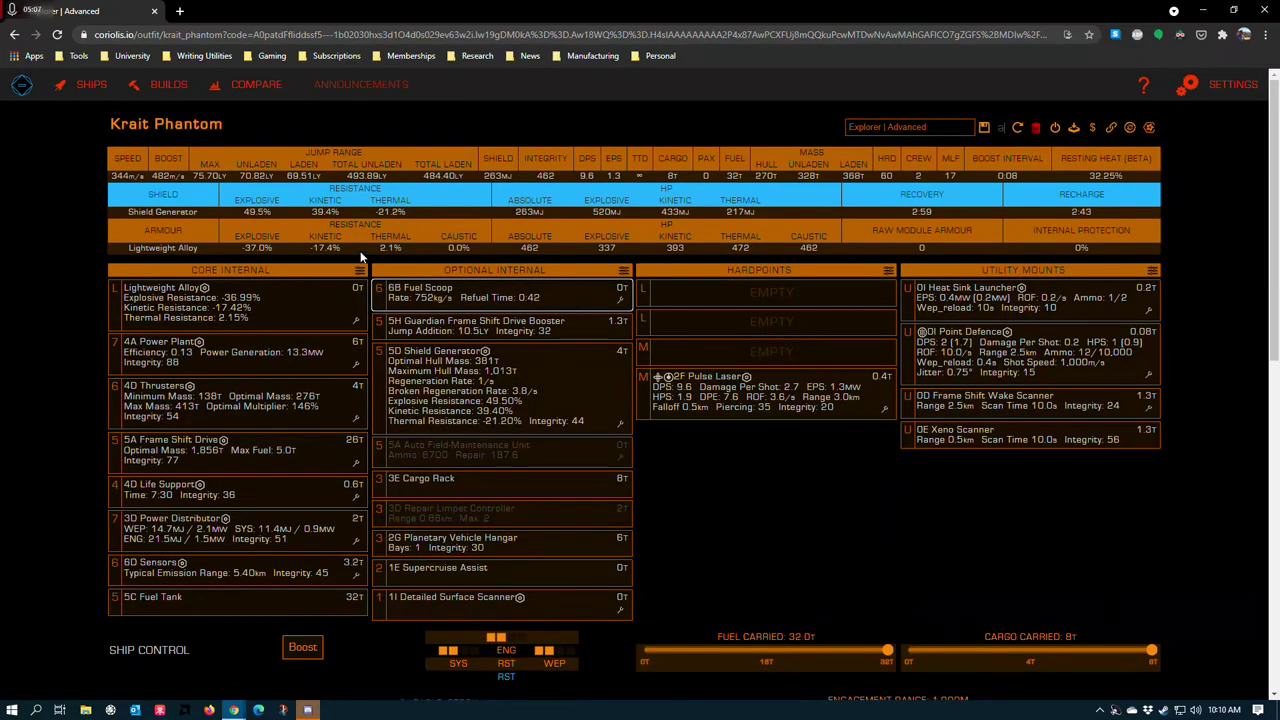
# Step: Fit the 6A fuel scoop in the size 6 optional internal slot and check the modules' power usage
pyautogui.click(437, 302)
pyautogui.click(570, 453)
pyautogui.scroll(-5, 724, 530)
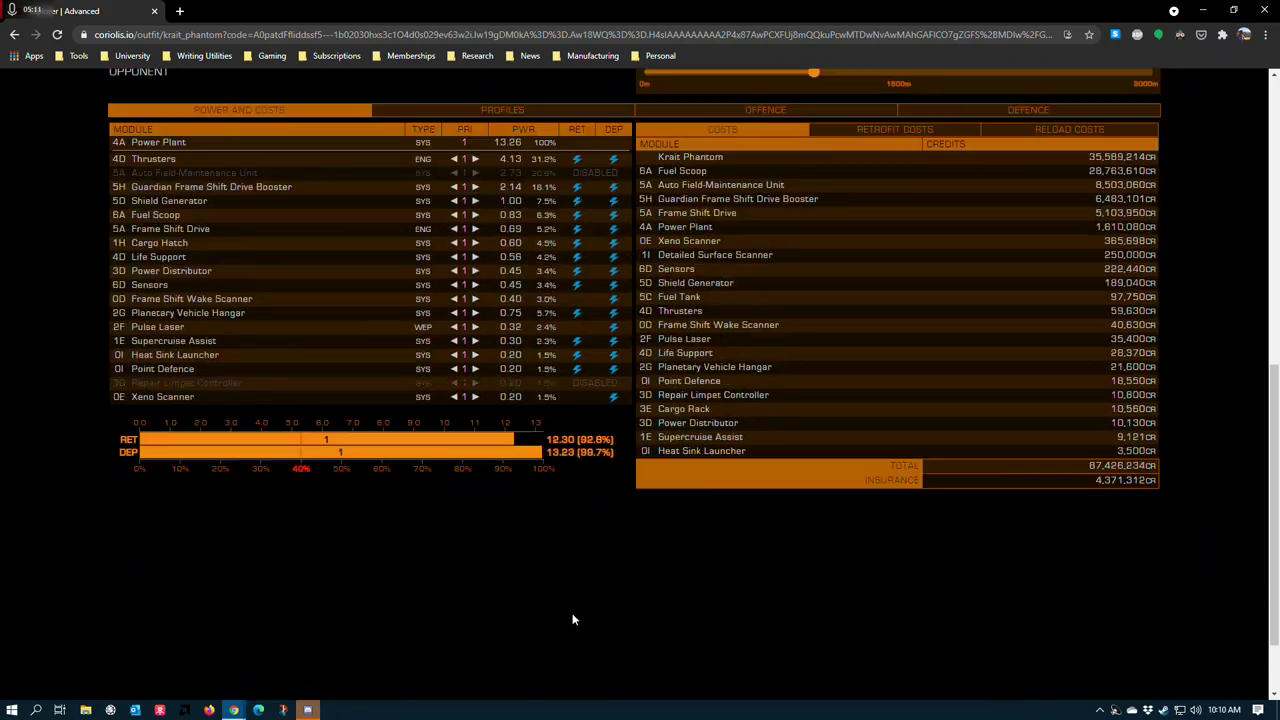
pyautogui.scroll(-1, 573, 620)
pyautogui.scroll(8, 567, 332)
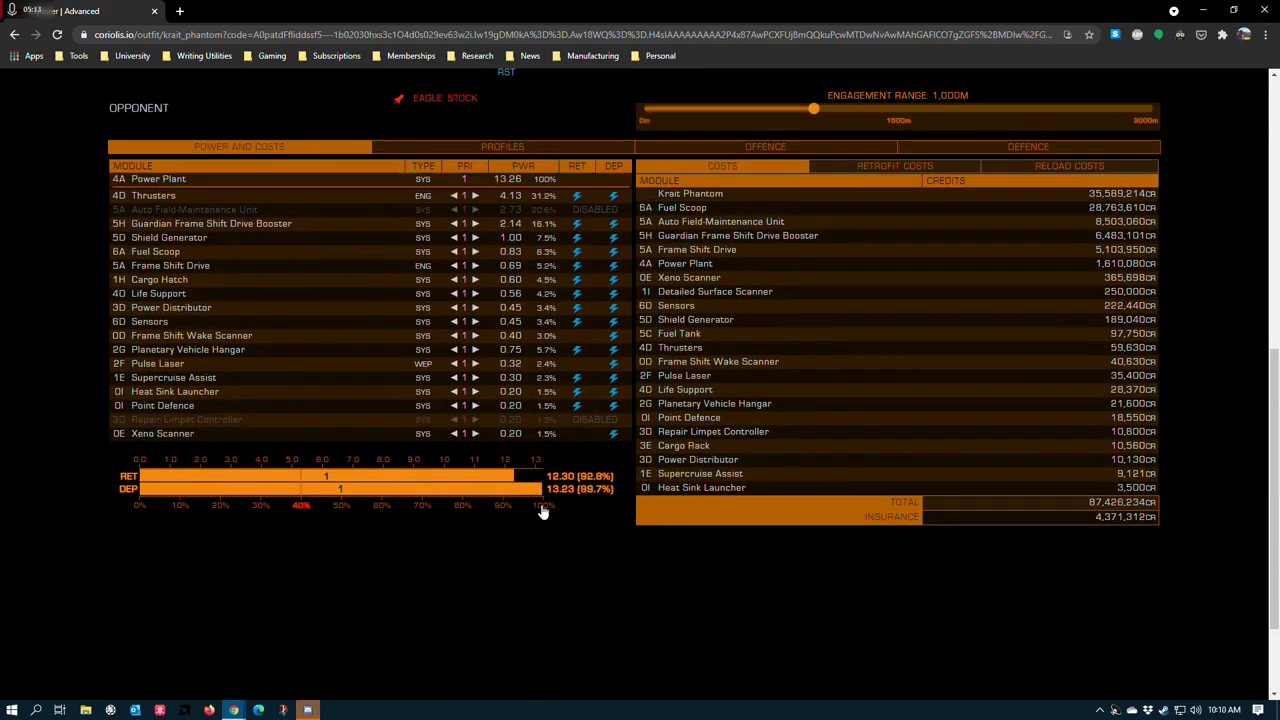
pyautogui.scroll(-8, 651, 398)
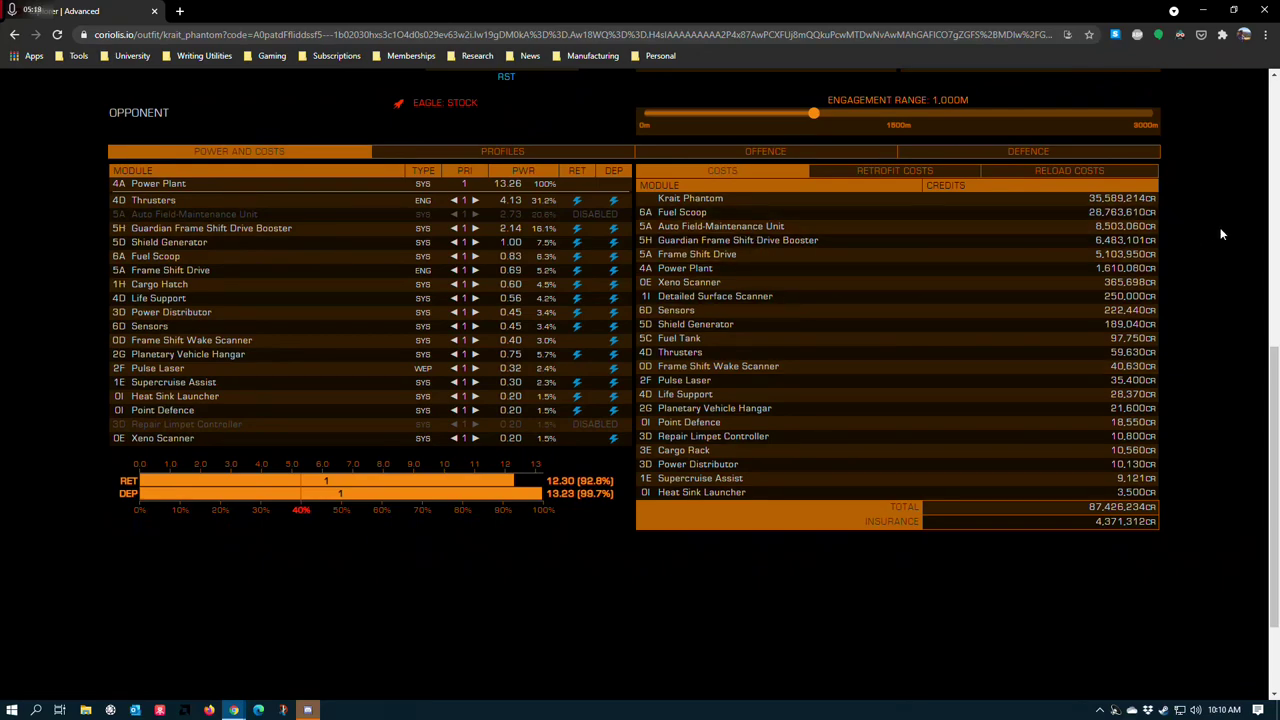
pyautogui.scroll(8, 714, 358)
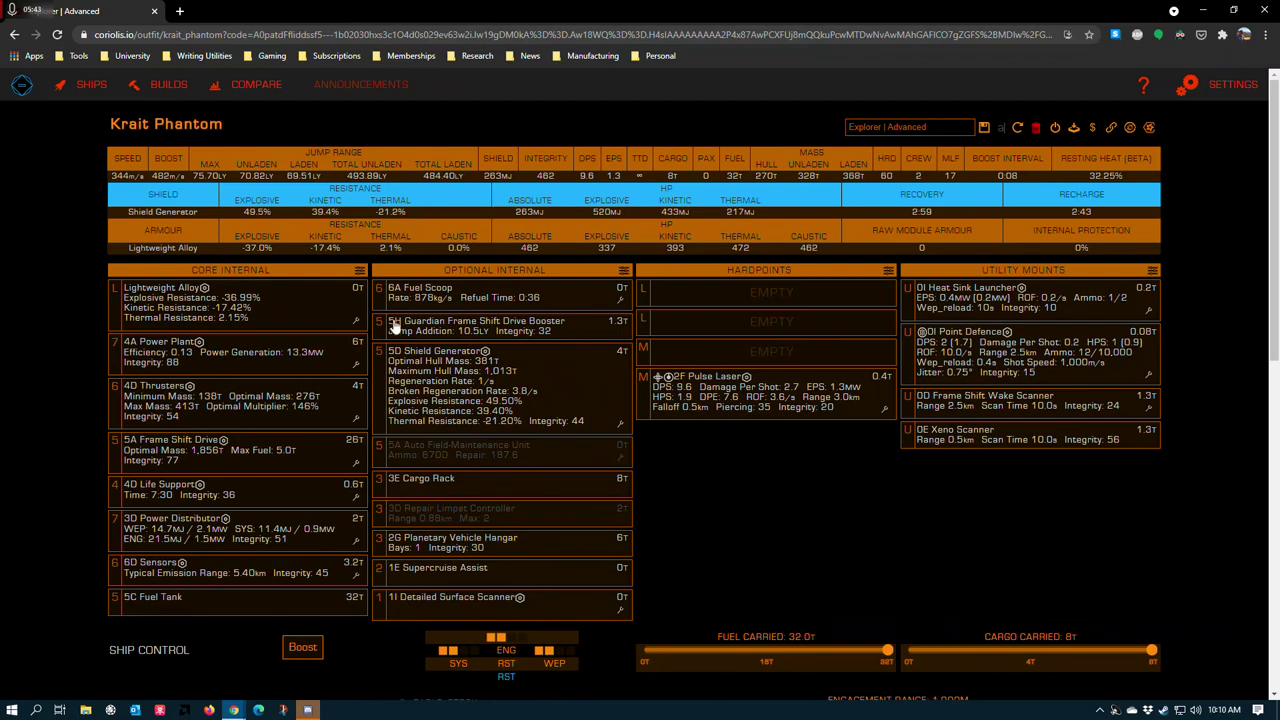
# Step: Remove the Guardian Frame Shift Drive Booster from its size 5 slot and refit the 5H version
pyautogui.rightClick(588, 338)
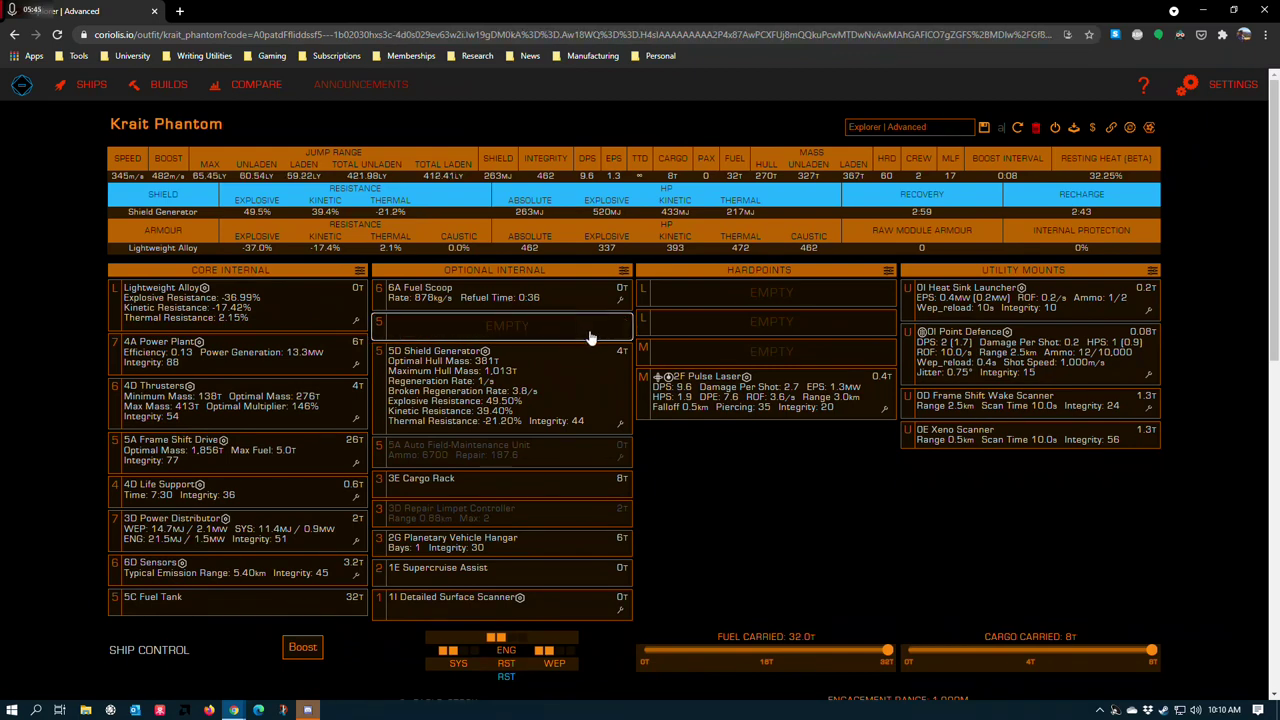
pyautogui.click(437, 330)
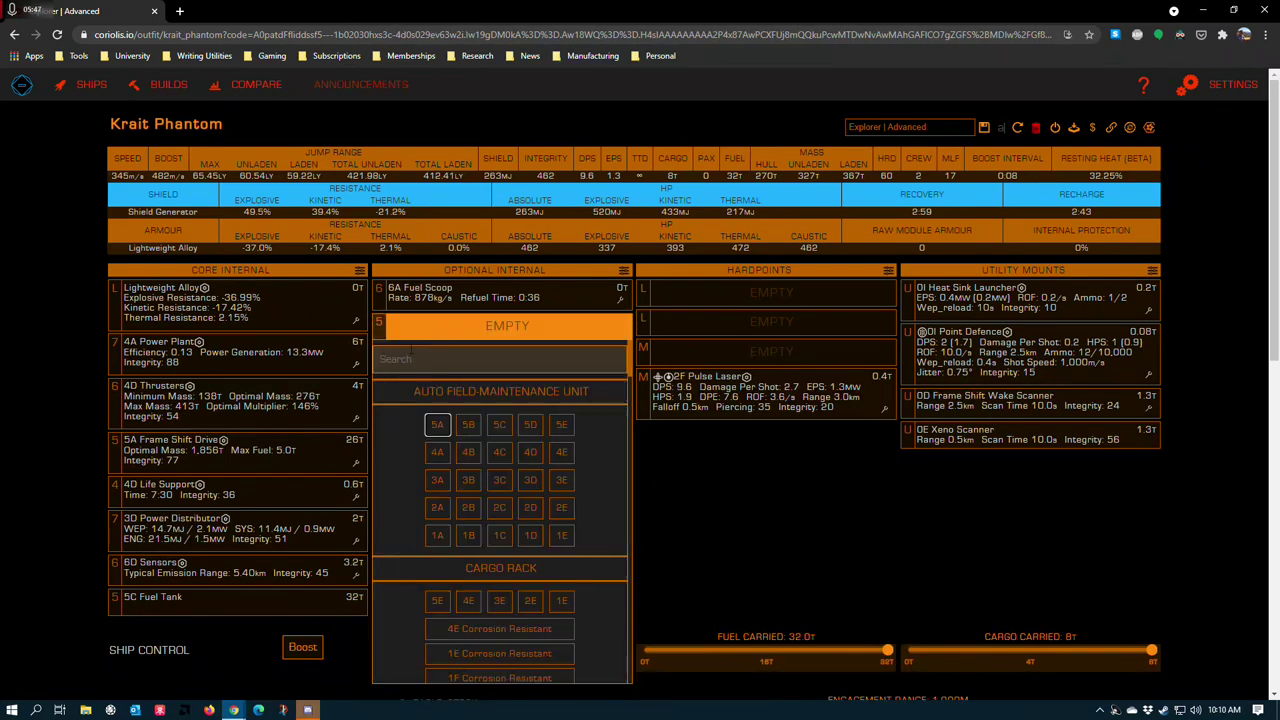
pyautogui.scroll(-10, 470, 465)
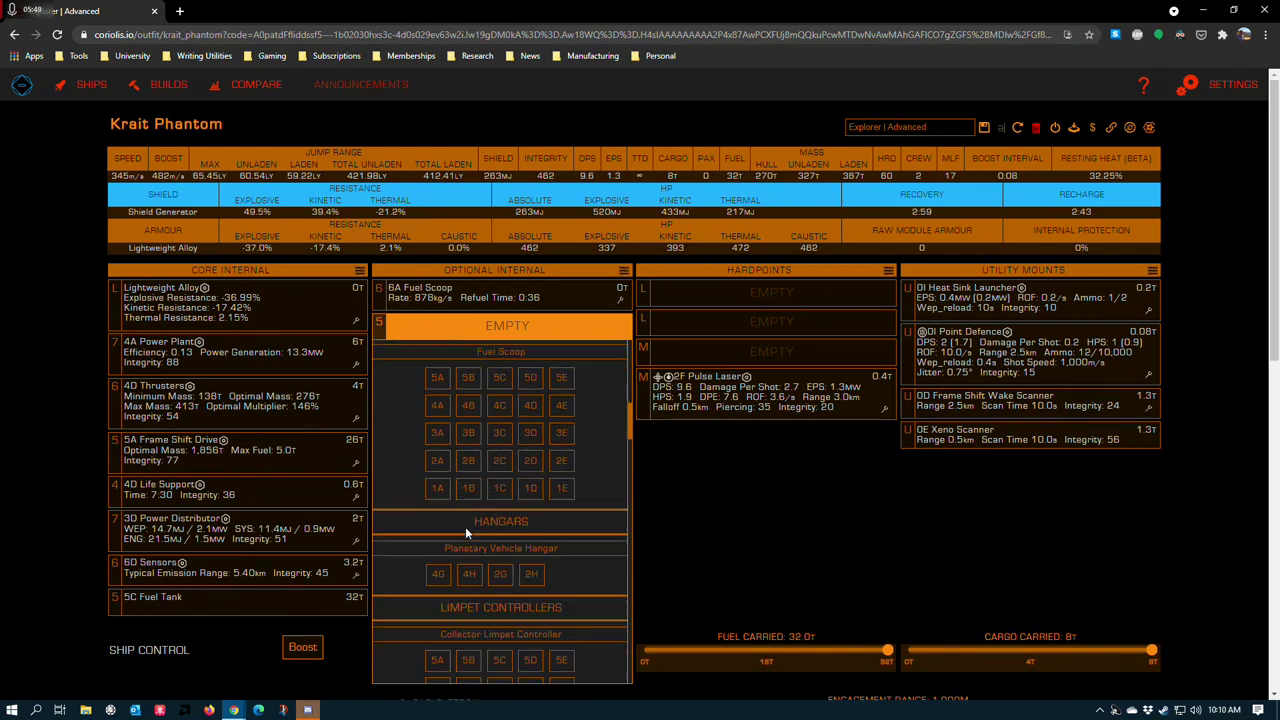
pyautogui.scroll(-10, 521, 545)
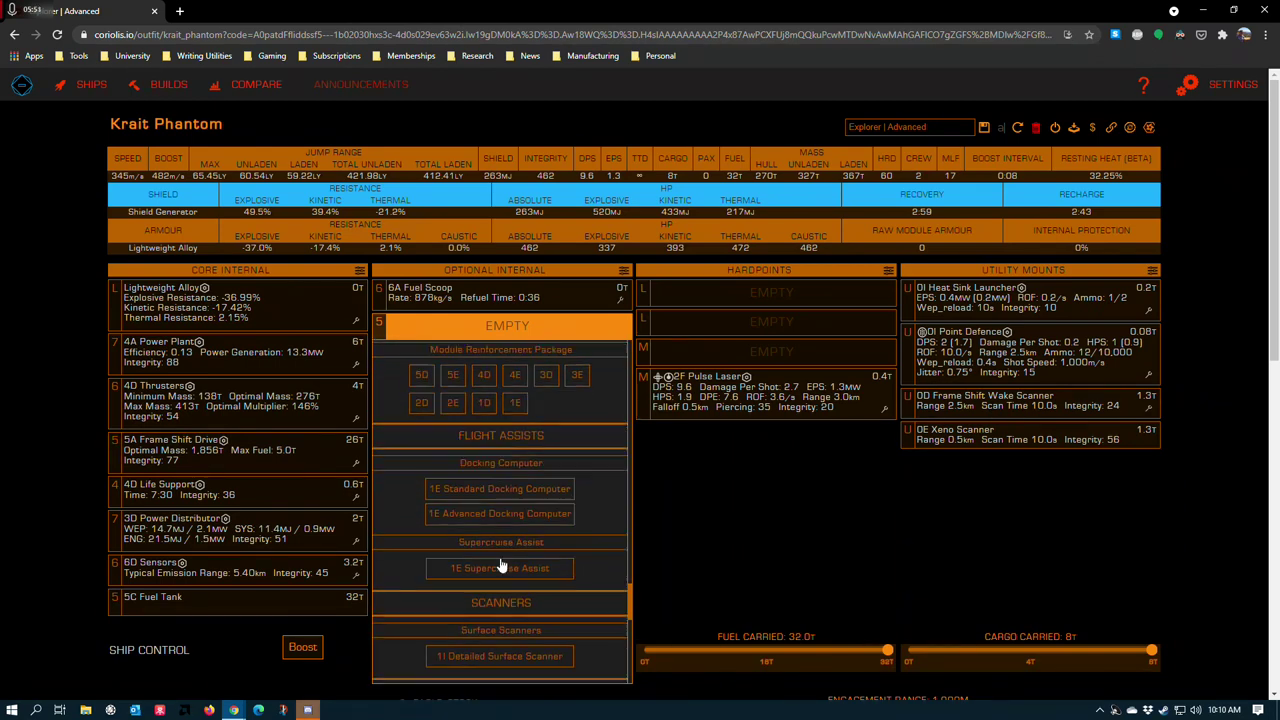
pyautogui.scroll(-5, 439, 470)
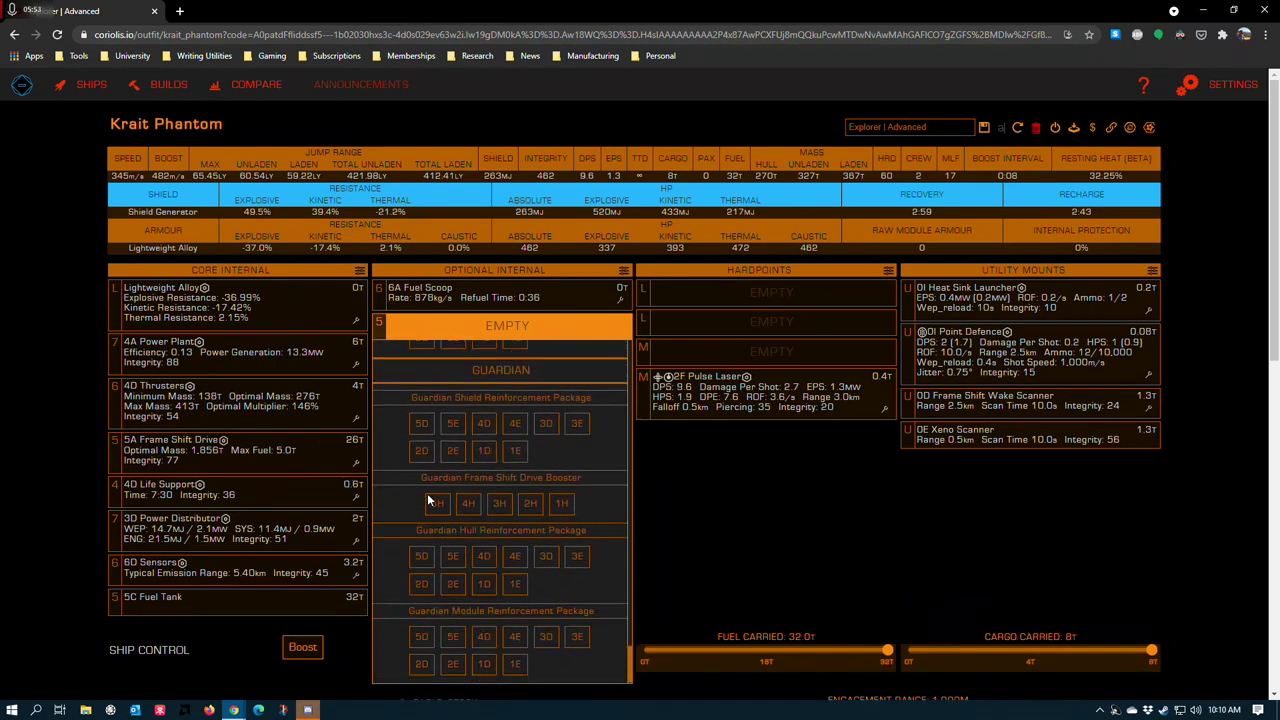
pyautogui.click(430, 492)
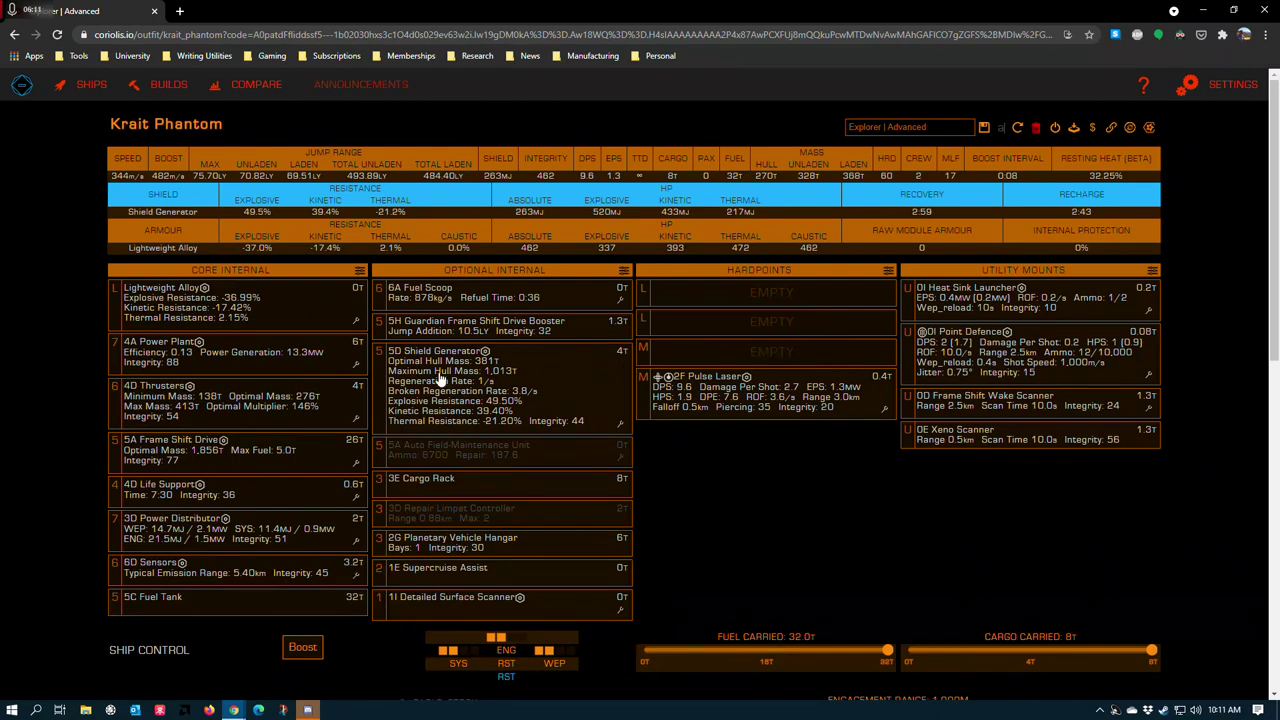
# Step: Examine the shield generator's engineering blueprint and experimental effect, and the auto field-maintenance unit's available sizes
pyautogui.click(620, 422)
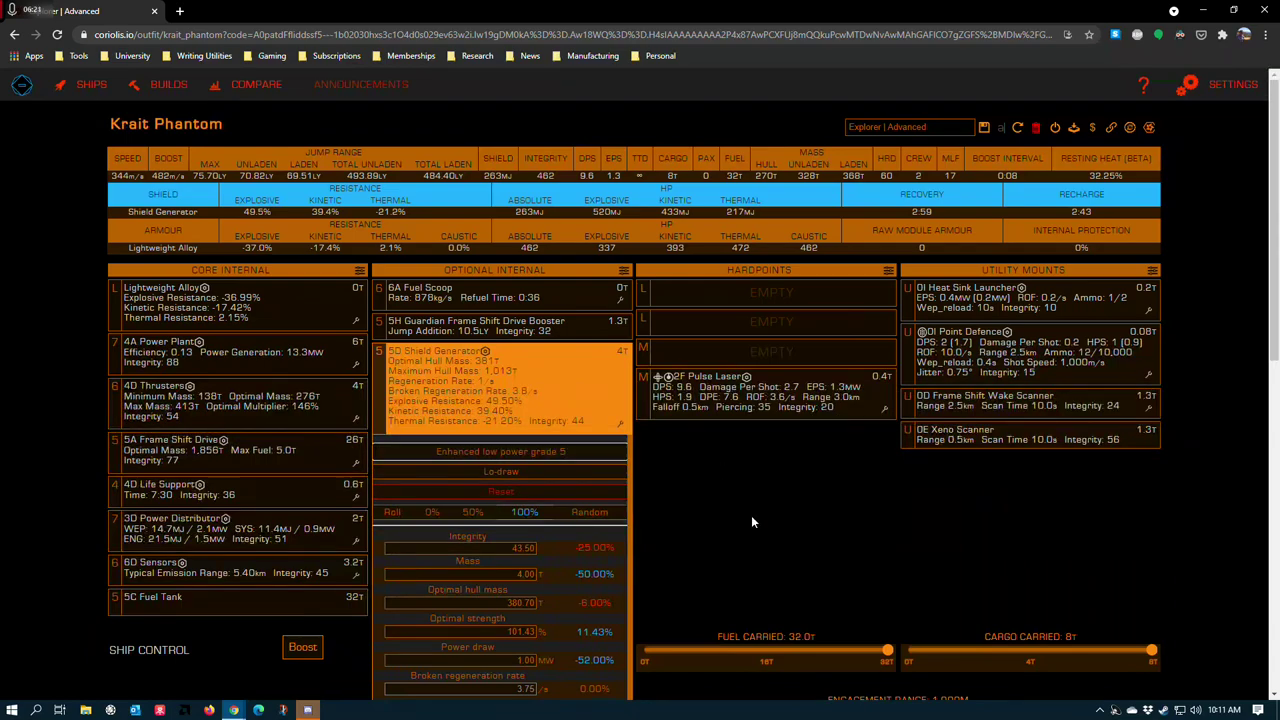
pyautogui.scroll(-2, 753, 521)
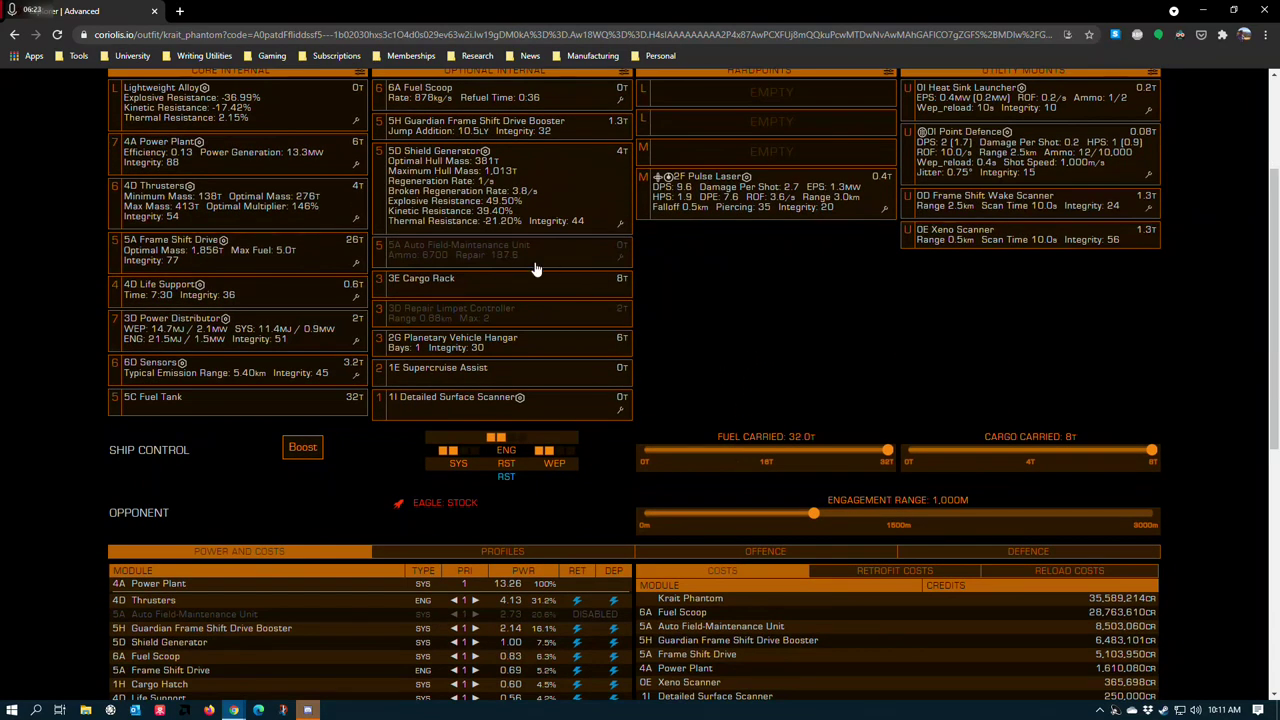
pyautogui.click(442, 251)
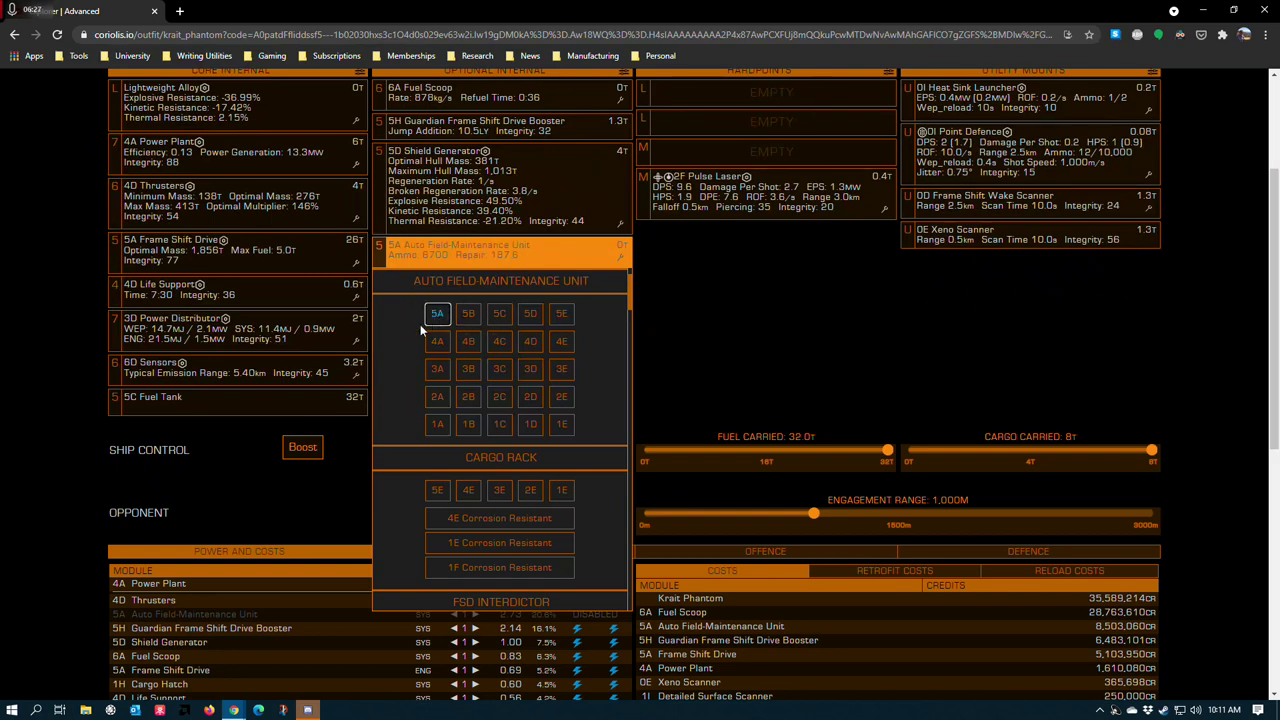
pyautogui.click(722, 300)
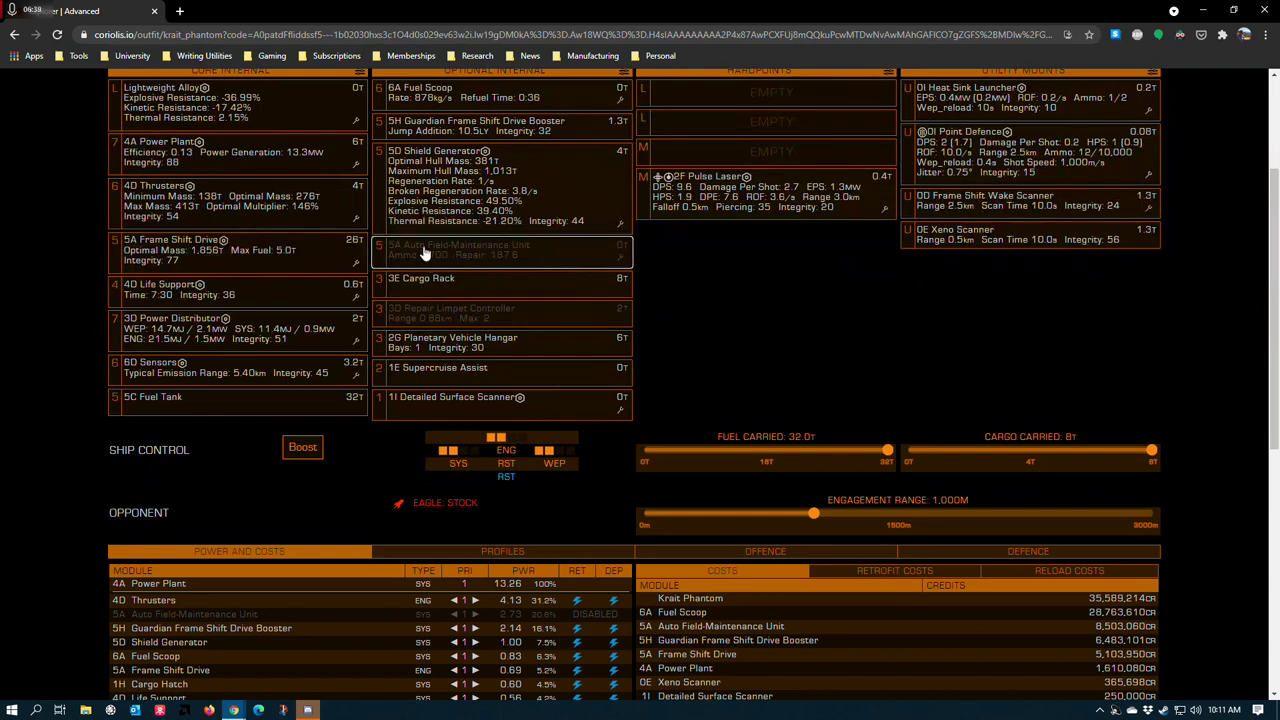
pyautogui.scroll(1, 395, 285)
pyautogui.scroll(2, 395, 285)
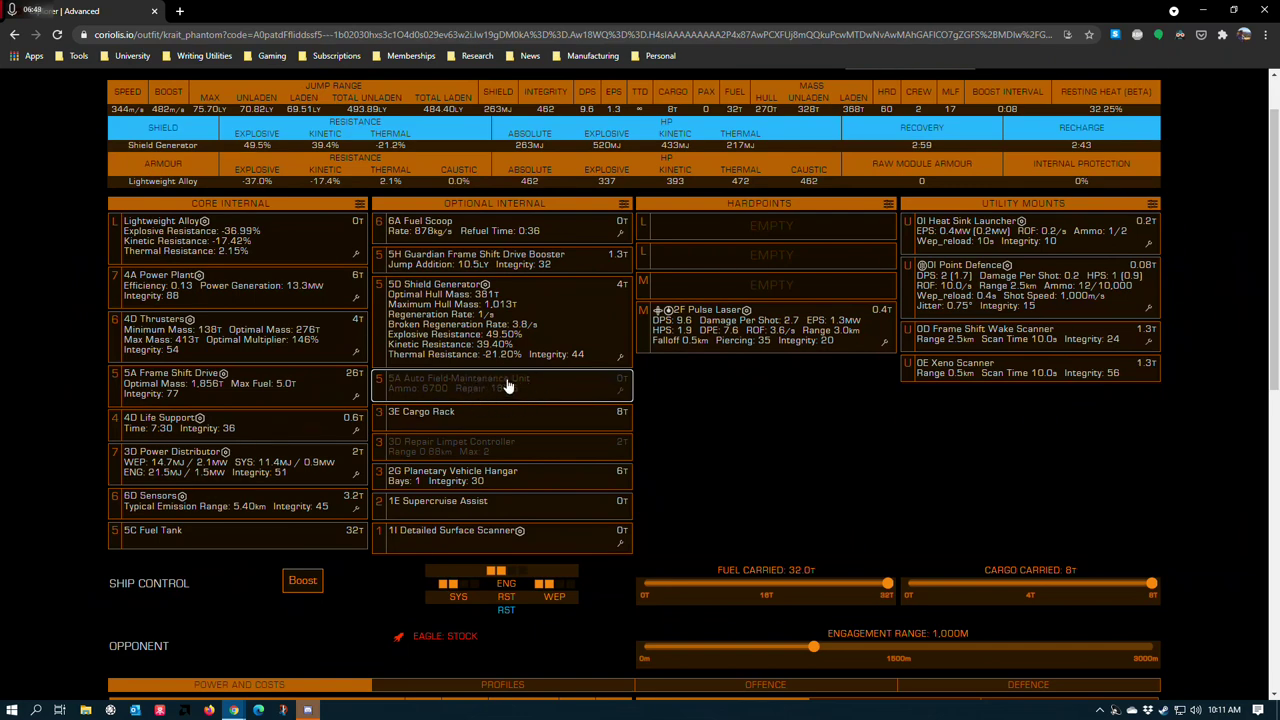
# Step: Switch the auto field-maintenance unit to the 5B version and back to 5A
pyautogui.click(470, 385)
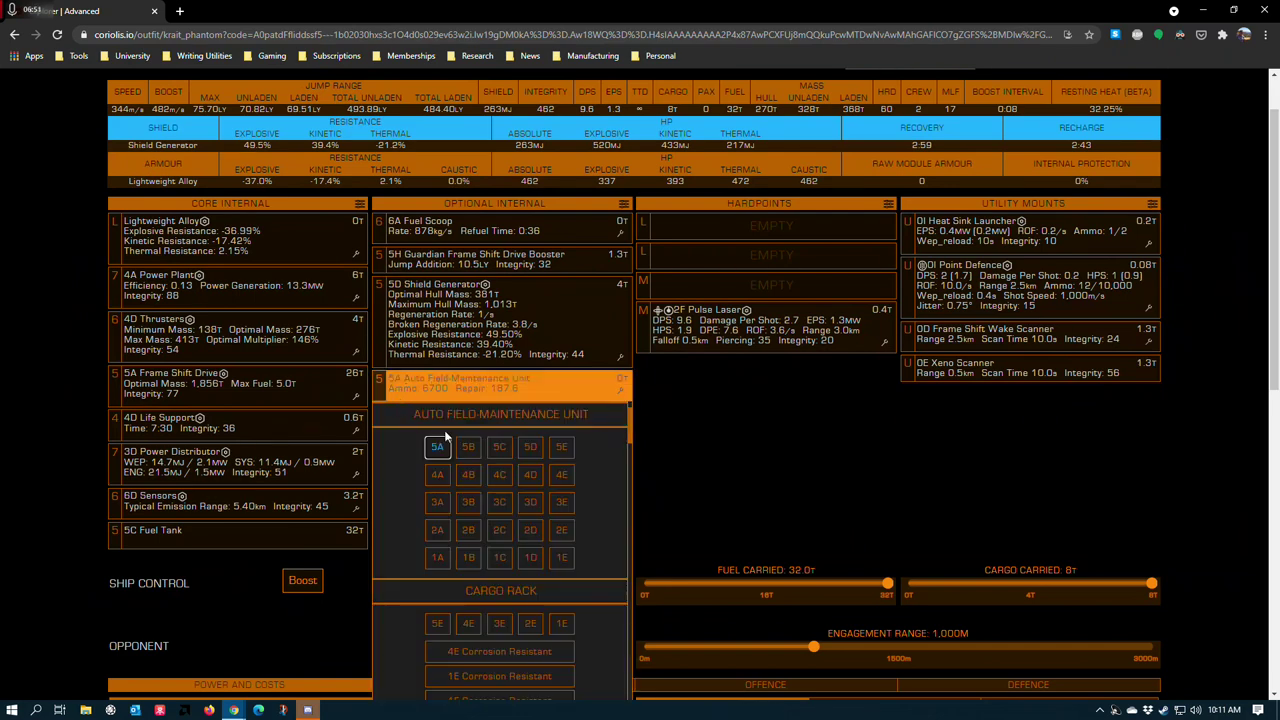
pyautogui.click(468, 449)
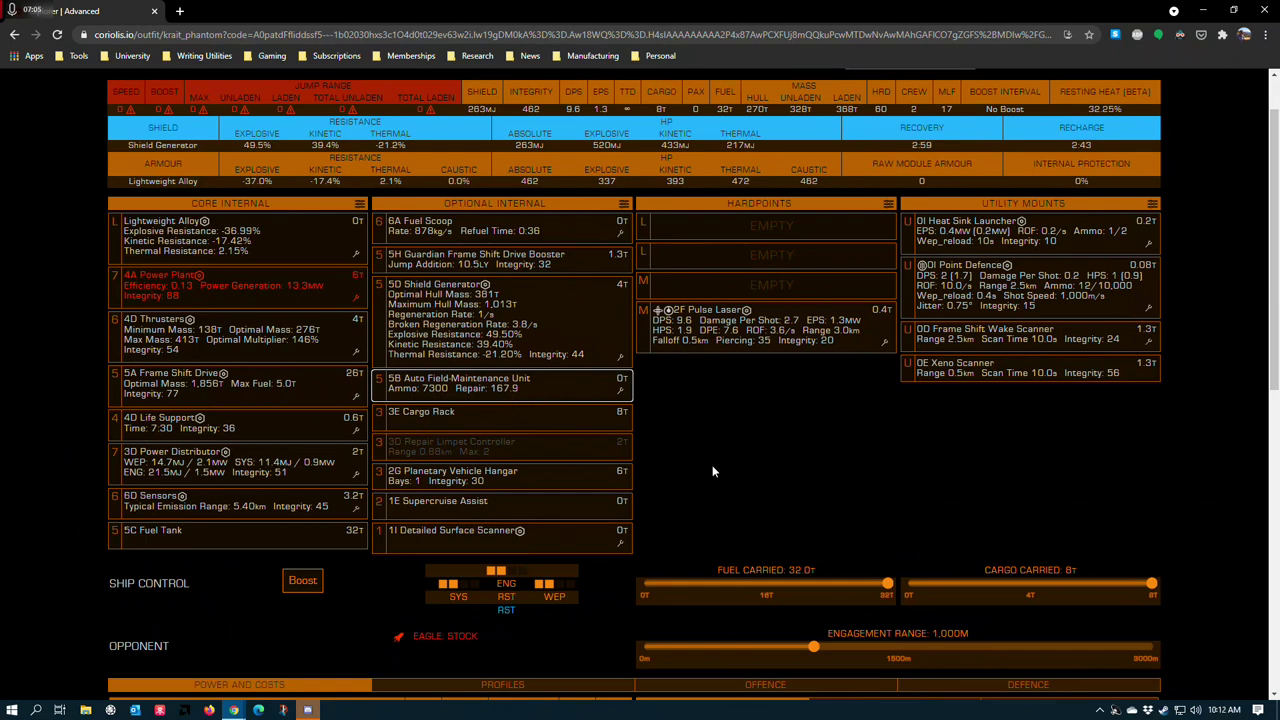
pyautogui.click(436, 389)
pyautogui.click(437, 446)
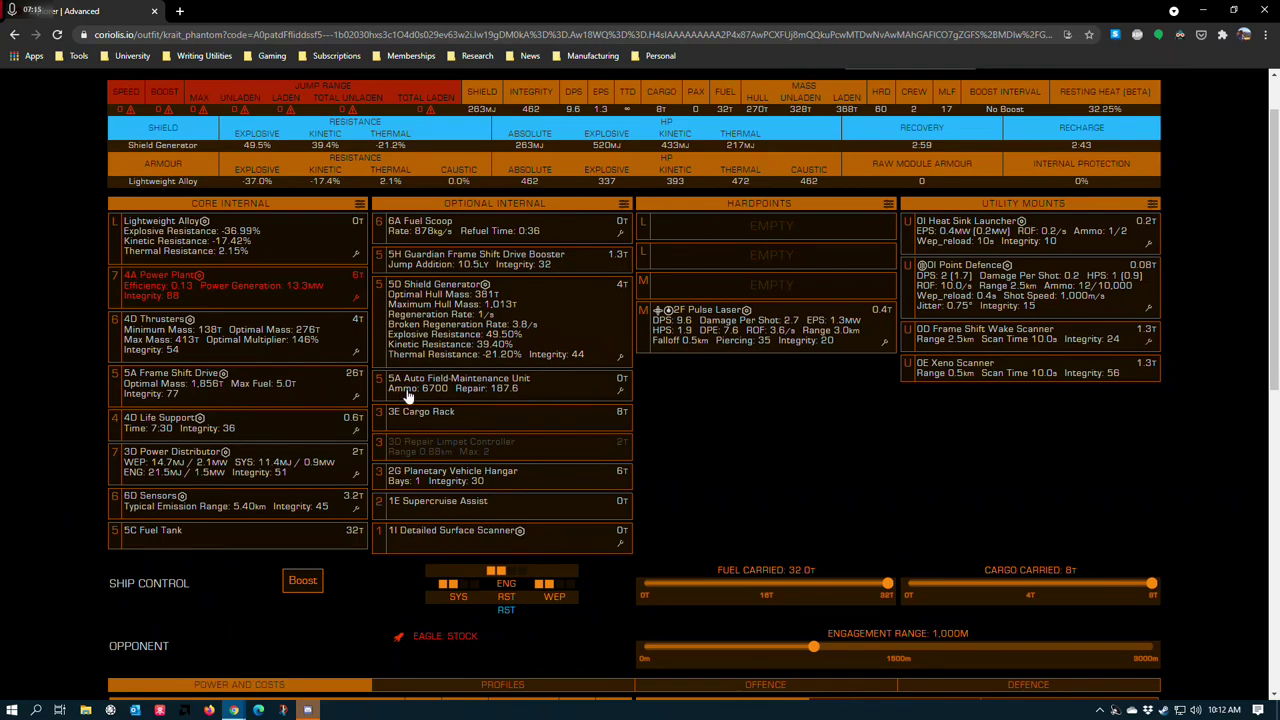
# Step: Review the modules' power usage and disable power to the 5A Auto Field-Maintenance Unit
pyautogui.scroll(-7, 440, 458)
pyautogui.scroll(5, 440, 450)
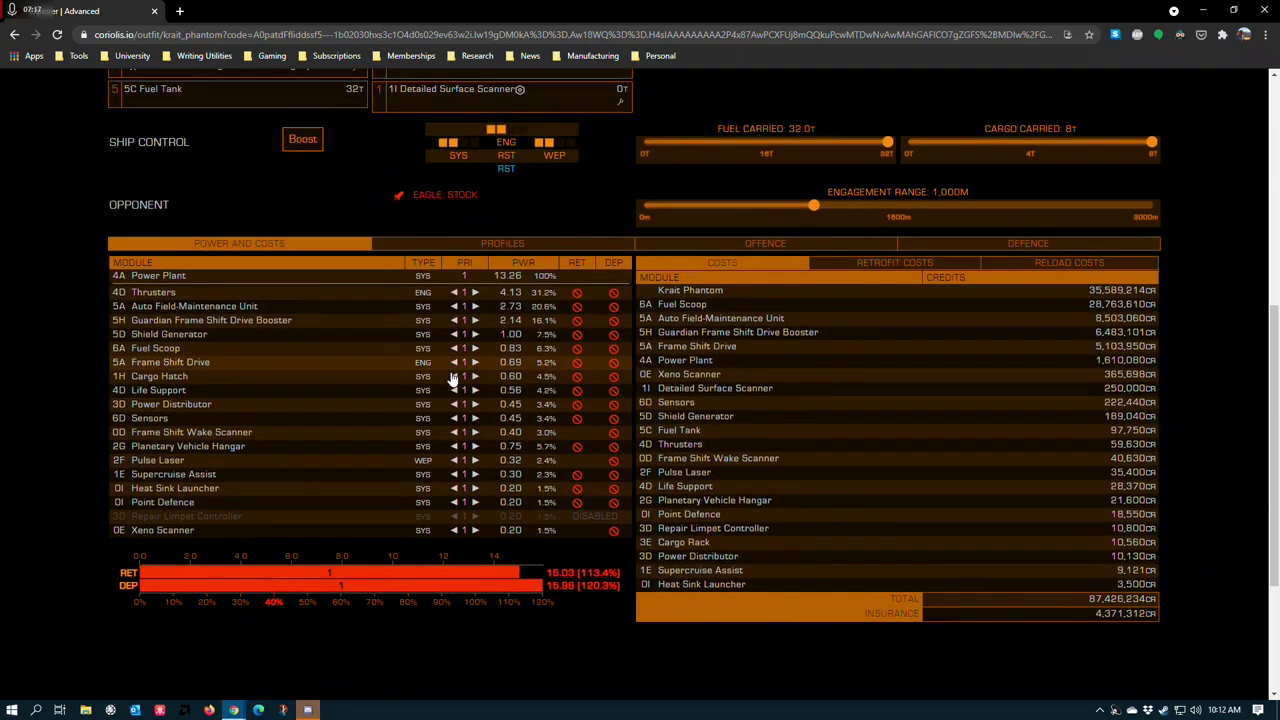
pyautogui.scroll(-3, 450, 273)
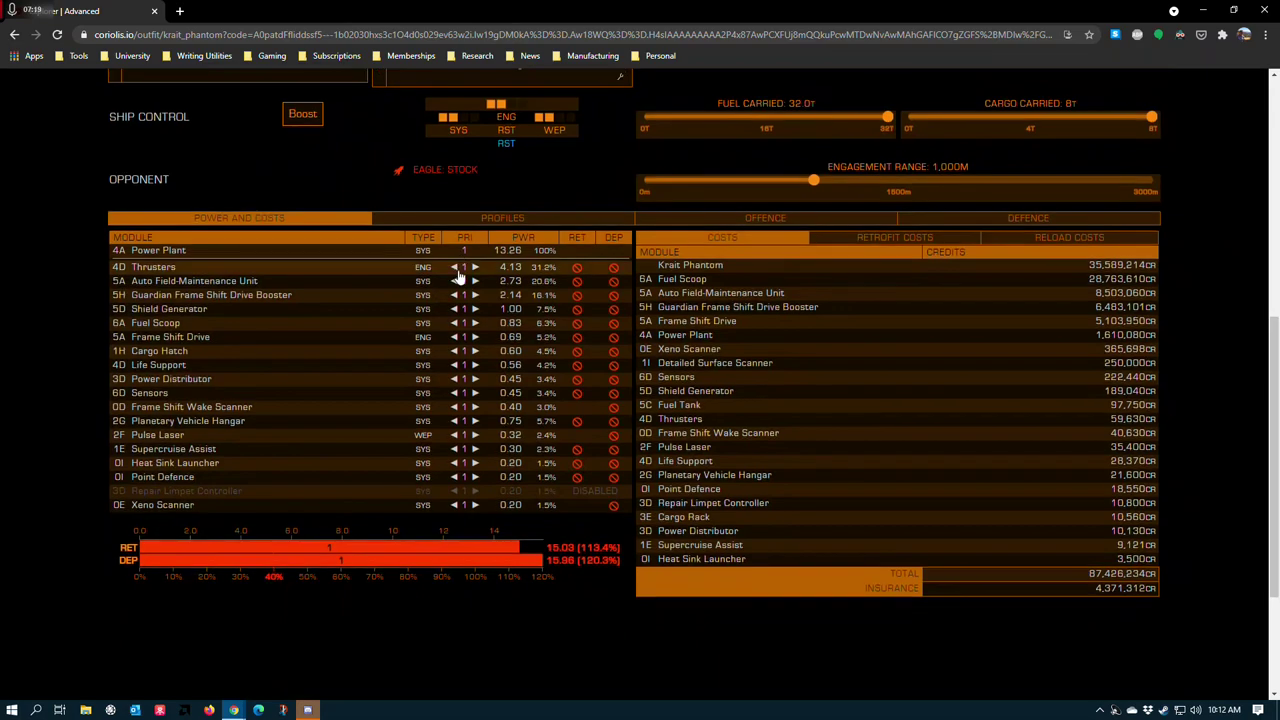
pyautogui.scroll(2, 520, 440)
pyautogui.scroll(3, 351, 423)
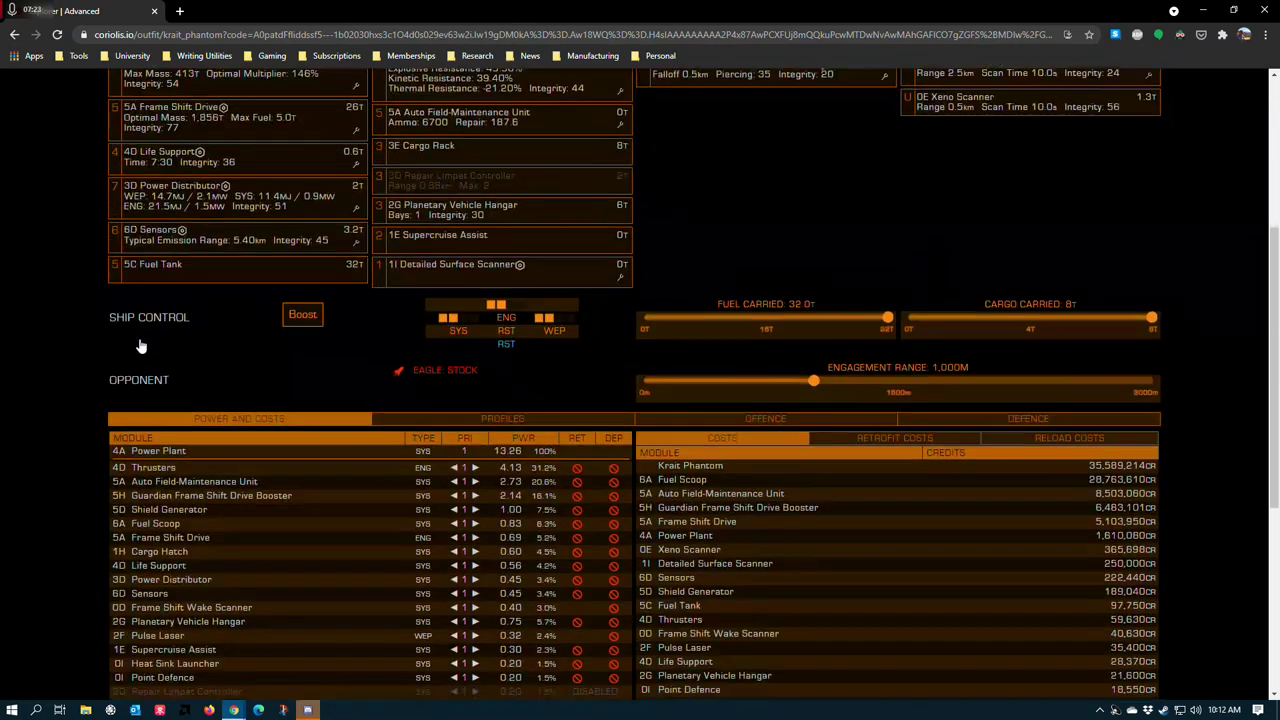
pyautogui.scroll(-3, 128, 334)
pyautogui.scroll(-1, 110, 477)
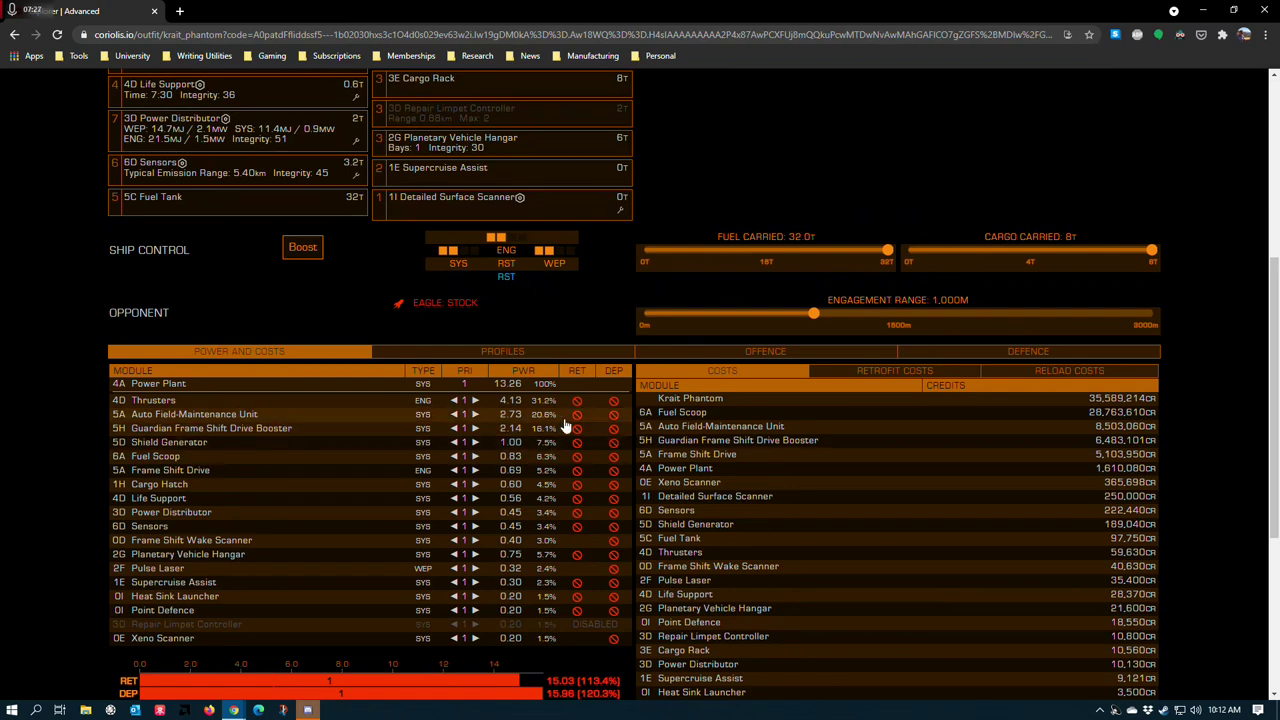
pyautogui.click(500, 415)
pyautogui.scroll(-2, 430, 600)
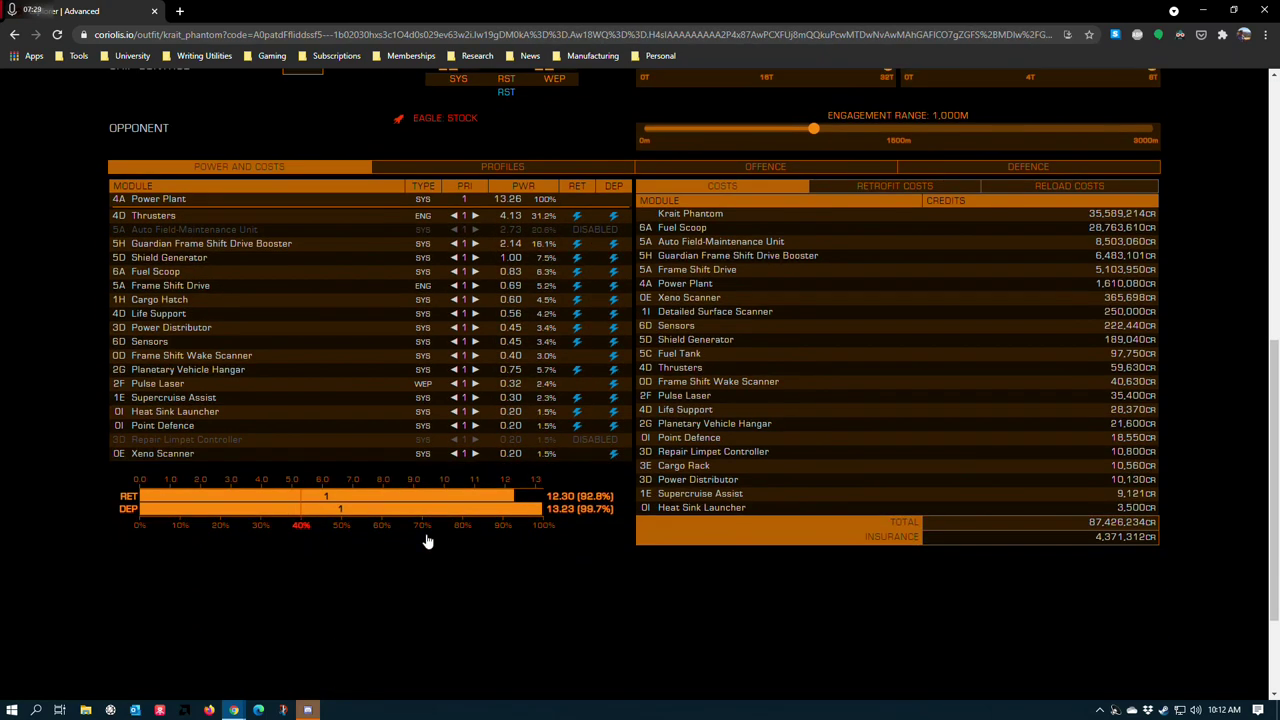
pyautogui.scroll(6, 465, 465)
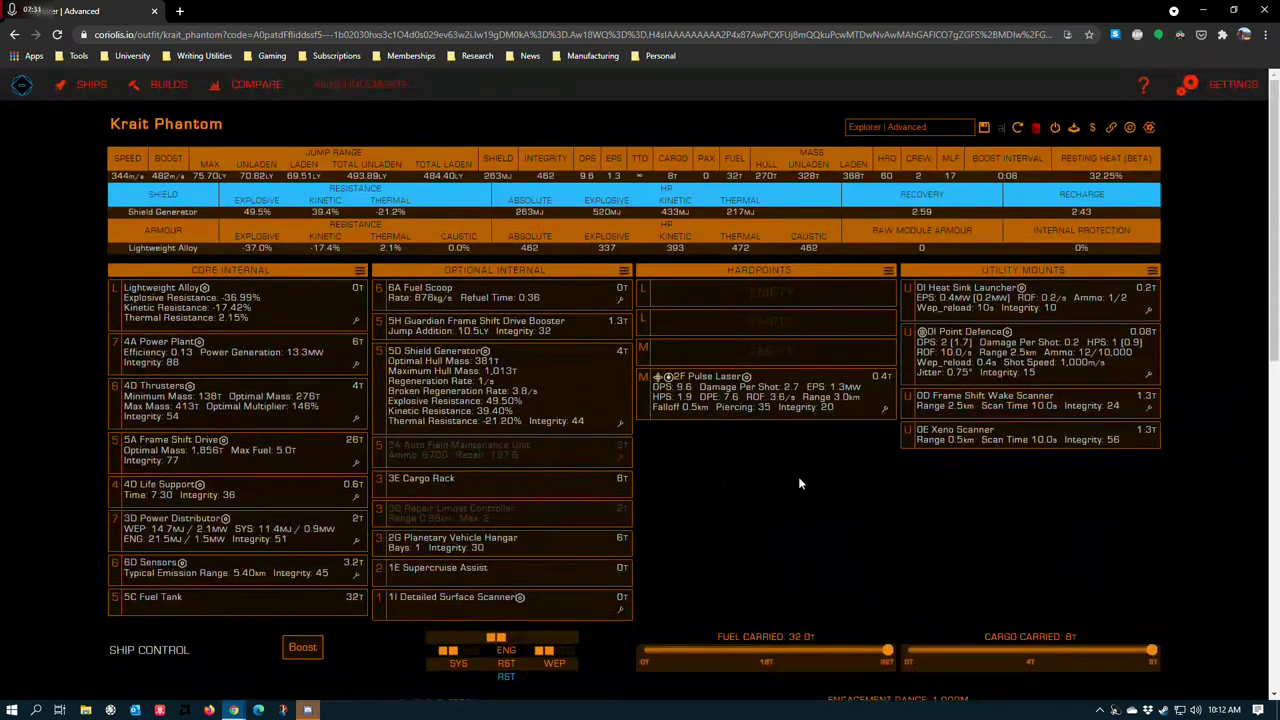
# Step: Examine the repair limpet controller's available versions and its entry in the power usage list
pyautogui.scroll(-1, 760, 494)
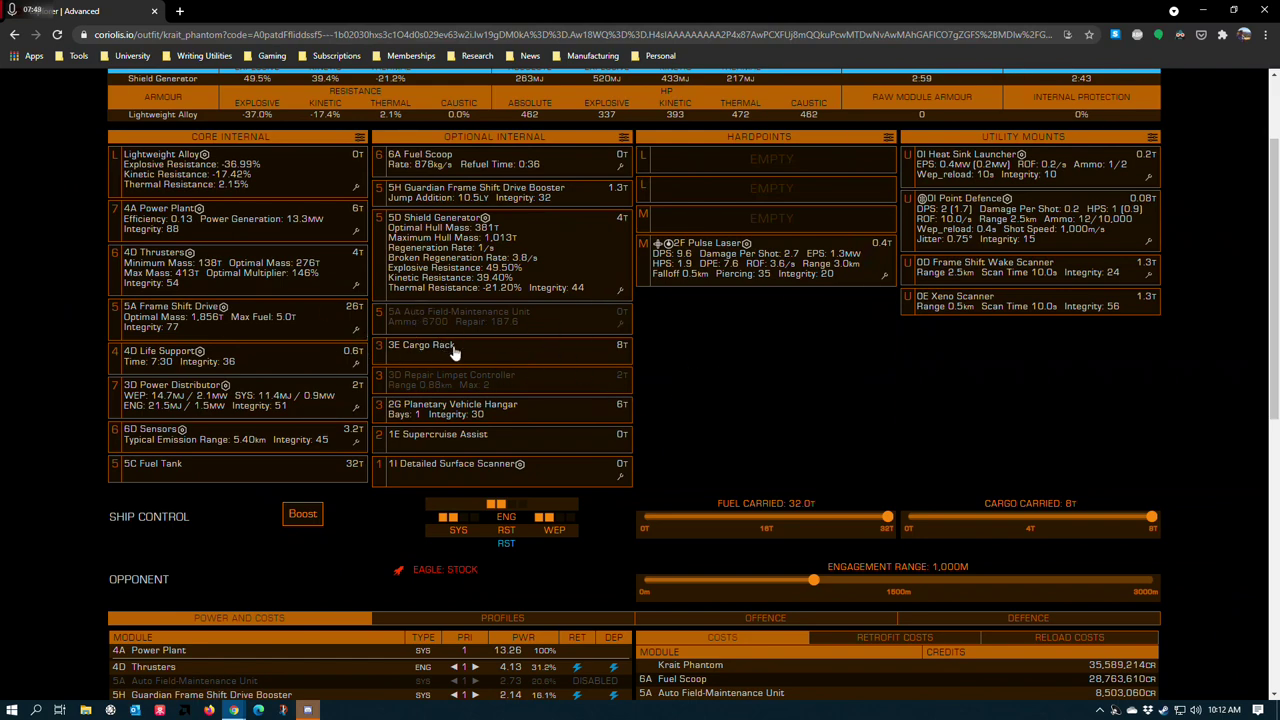
pyautogui.click(443, 380)
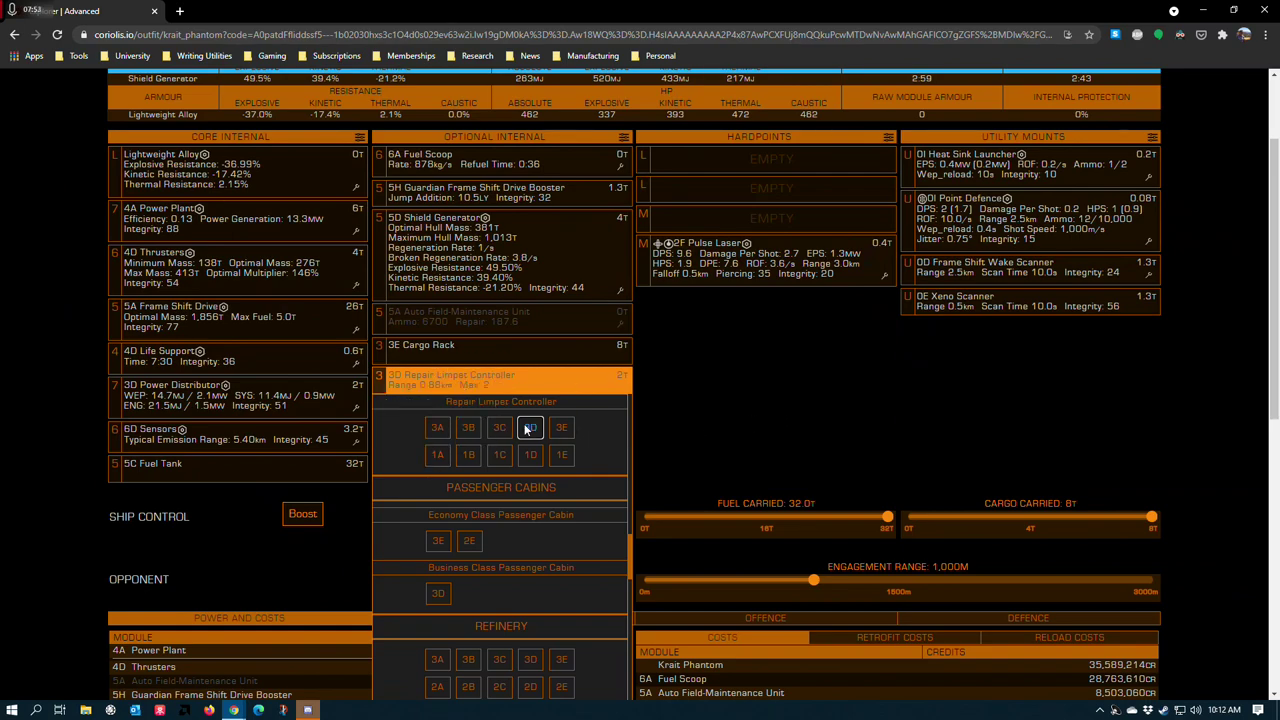
pyautogui.click(741, 436)
pyautogui.scroll(-5, 592, 430)
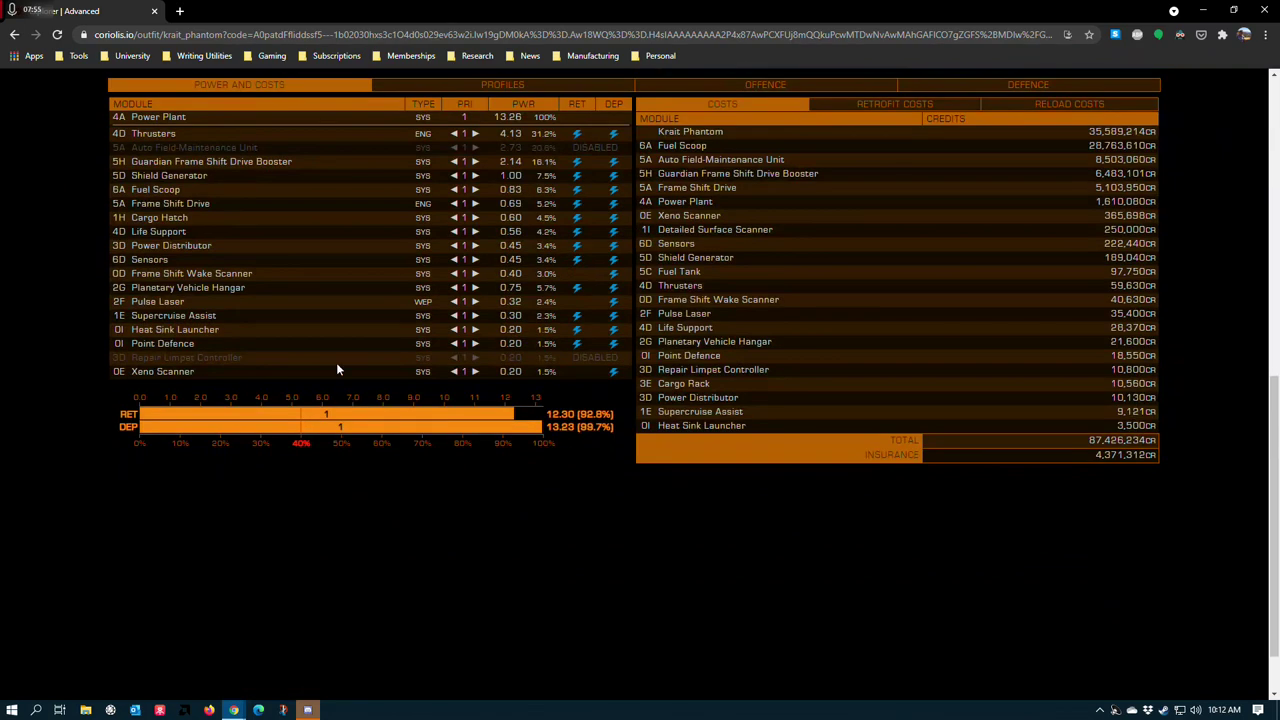
pyautogui.scroll(5, 565, 355)
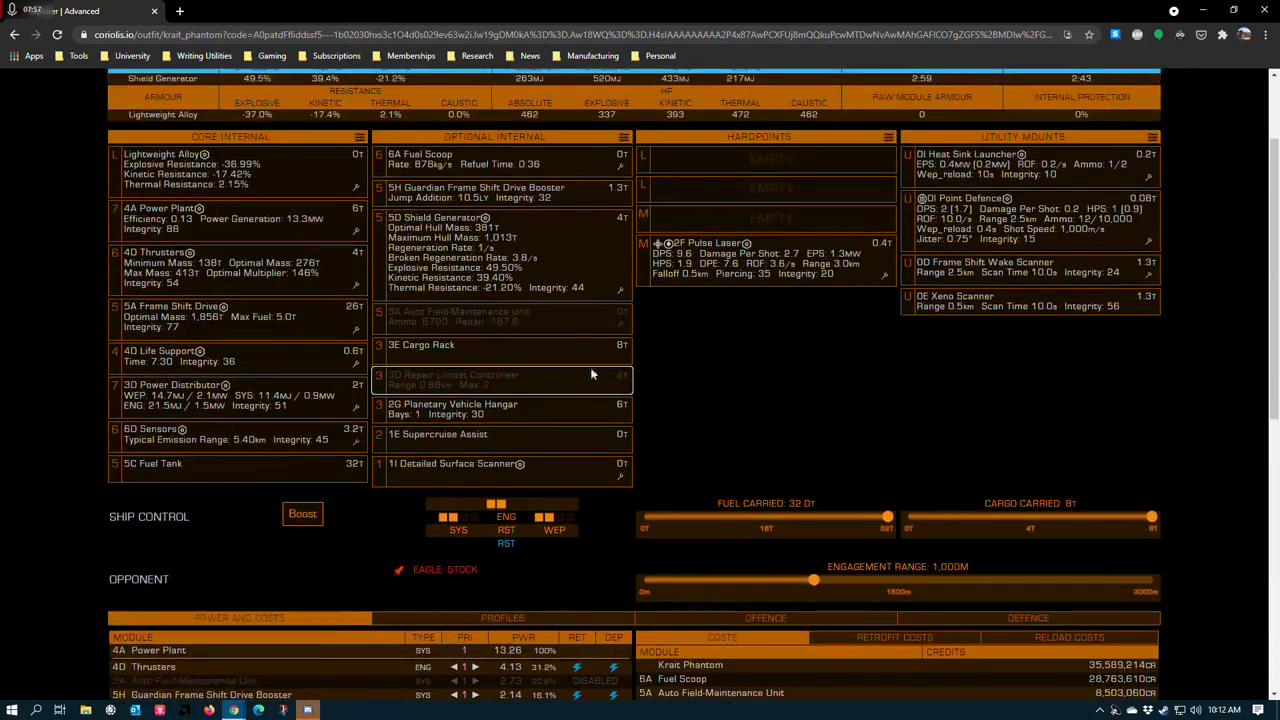
pyautogui.scroll(1, 740, 480)
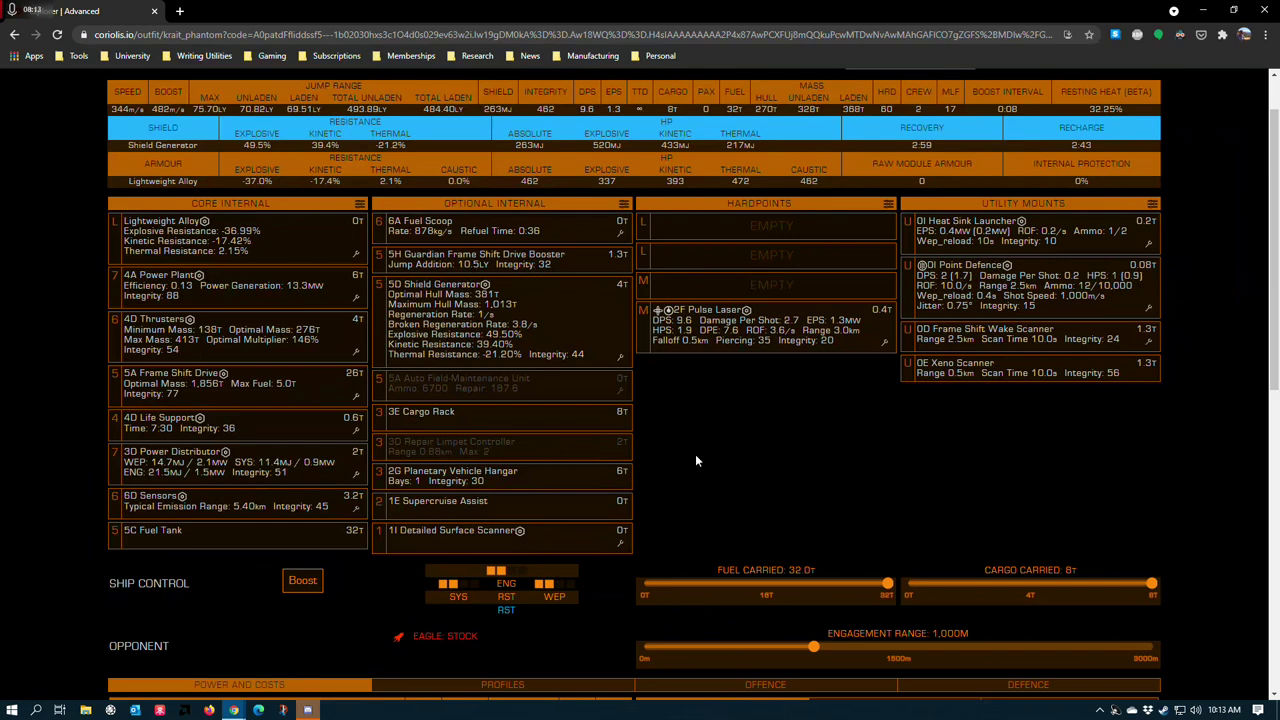
# Step: Examine the module options for the size 2 Supercruise Assist slot and the remaining optional internals
pyautogui.scroll(-3, 734, 440)
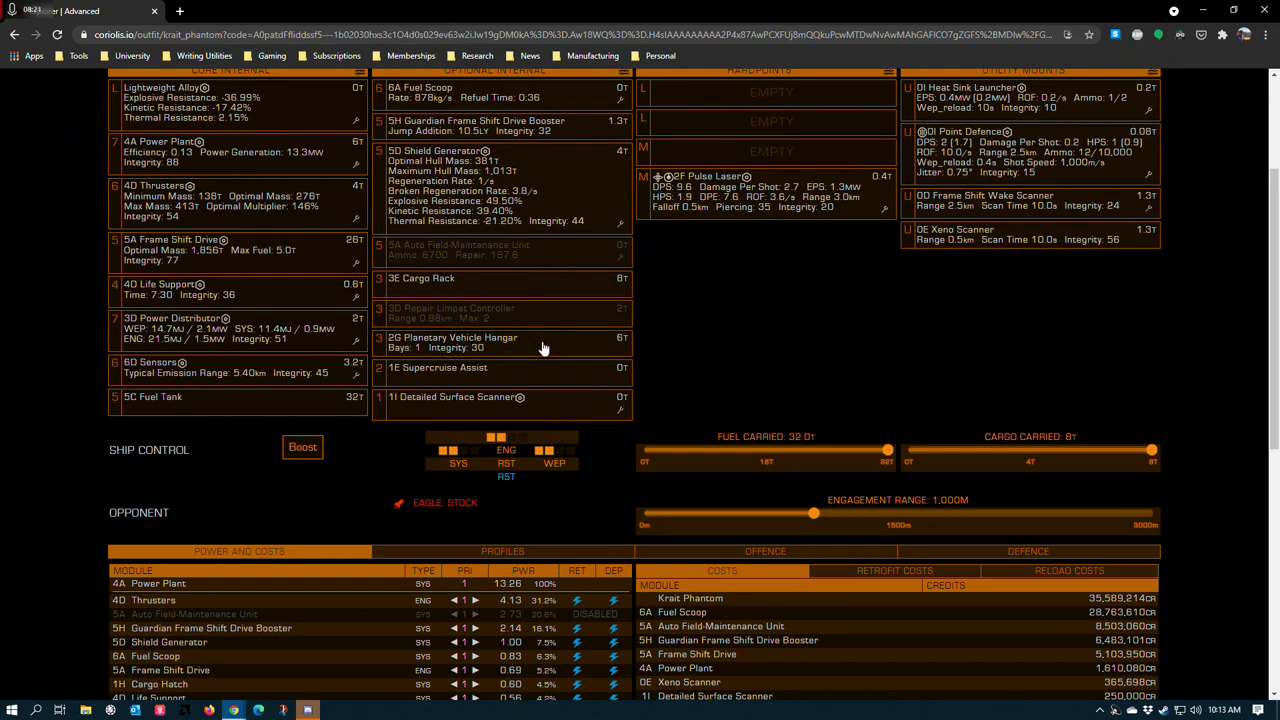
pyautogui.scroll(1, 735, 350)
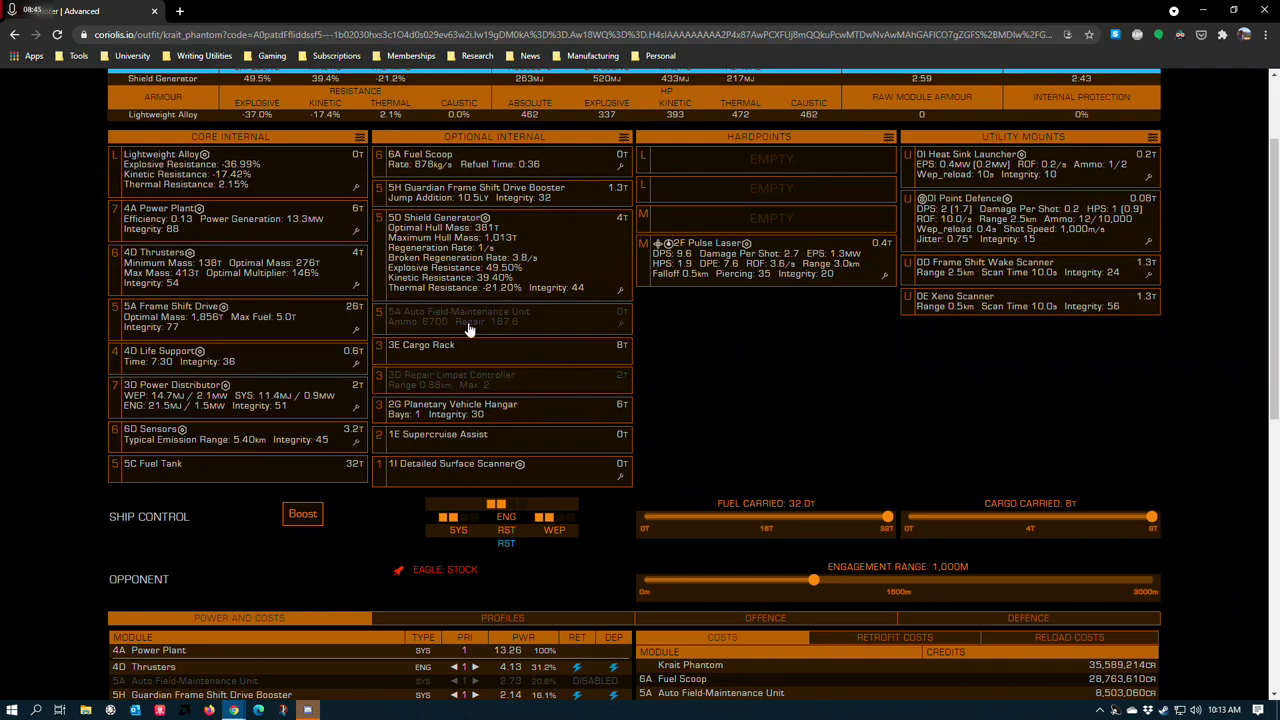
pyautogui.click(452, 437)
pyautogui.scroll(-2, 735, 350)
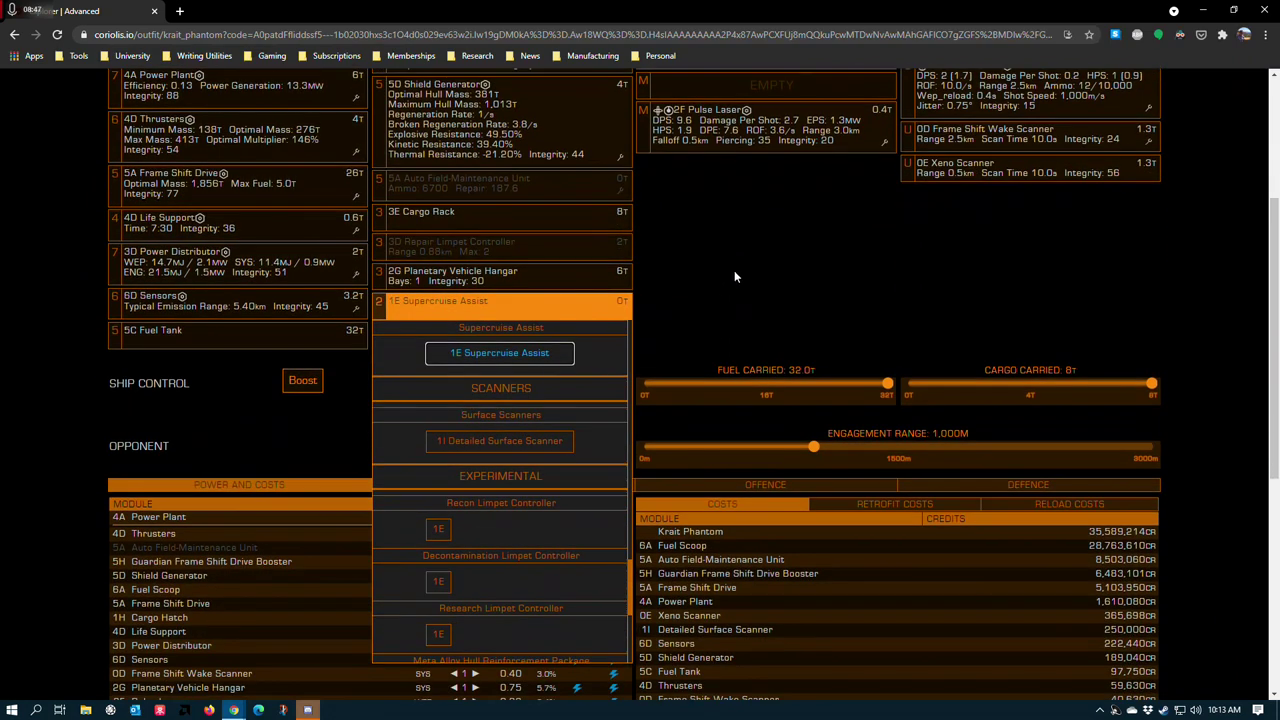
pyautogui.click(675, 292)
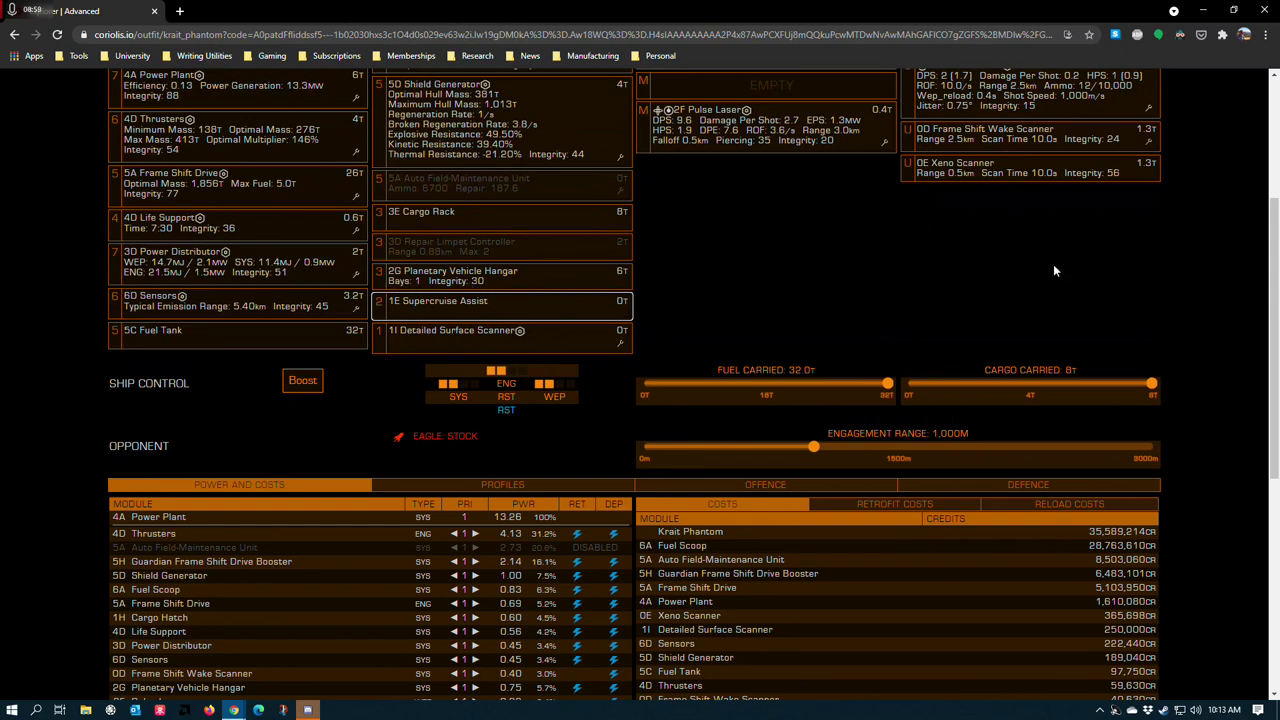
pyautogui.scroll(2, 824, 304)
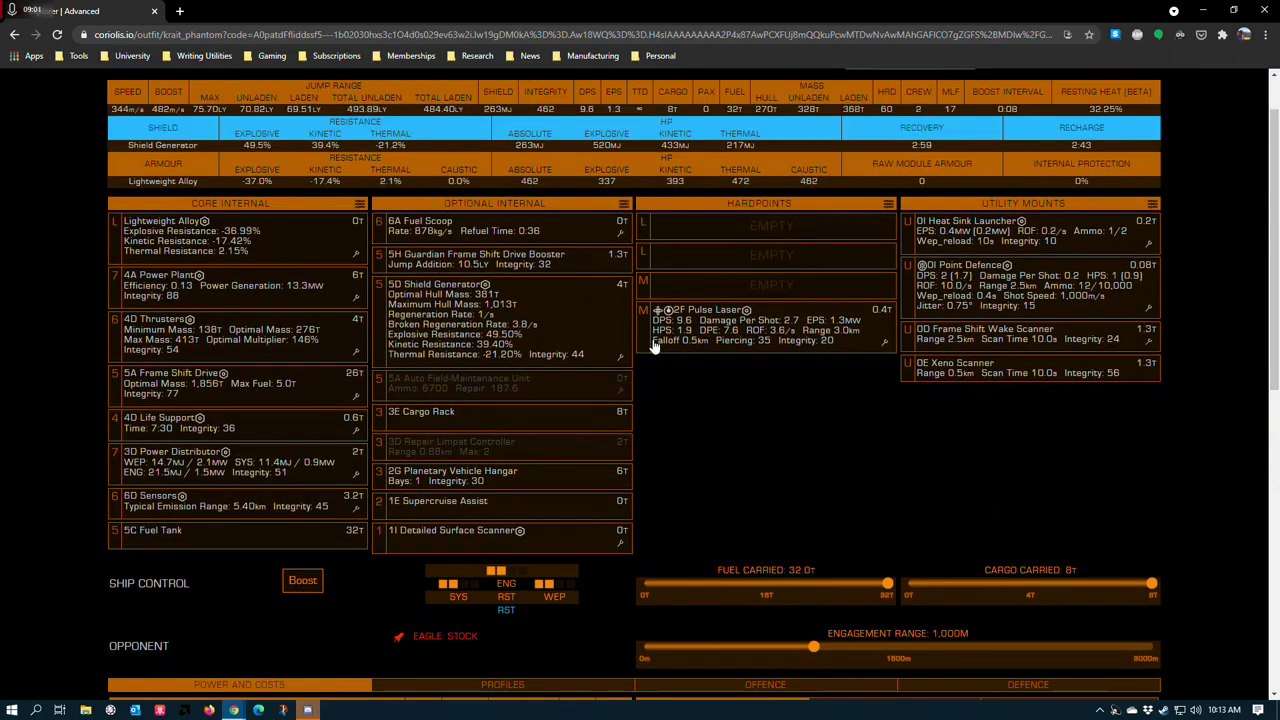
pyautogui.scroll(-1, 418, 410)
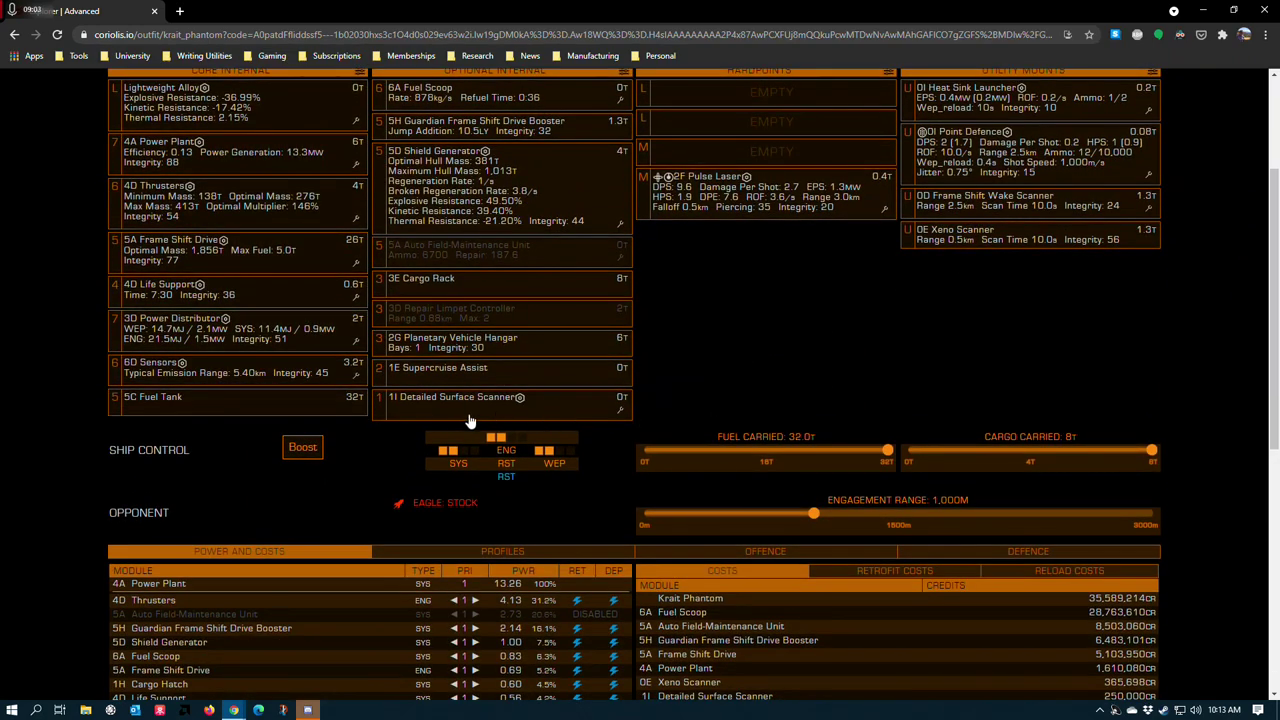
# Step: Examine the Detailed Surface Scanner's module options and the details of its Expanded Probe Scanning Radius grade 5 modification
pyautogui.scroll(-2, 440, 410)
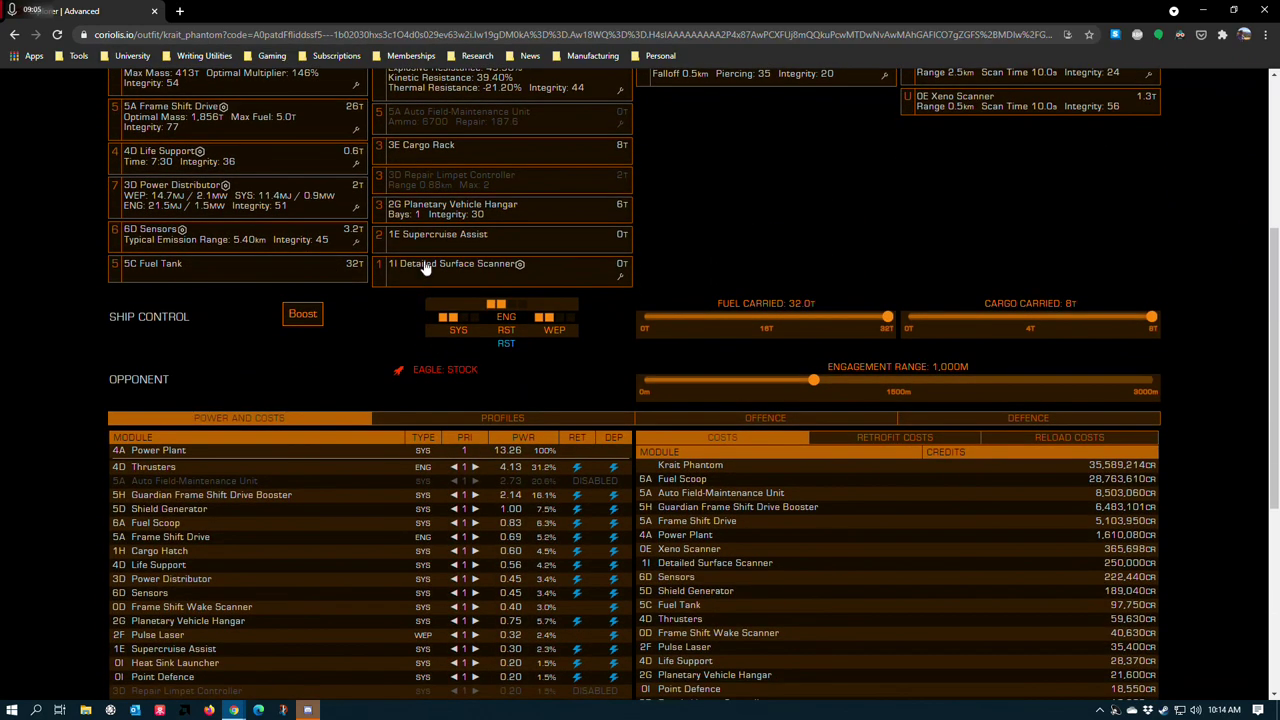
pyautogui.click(426, 268)
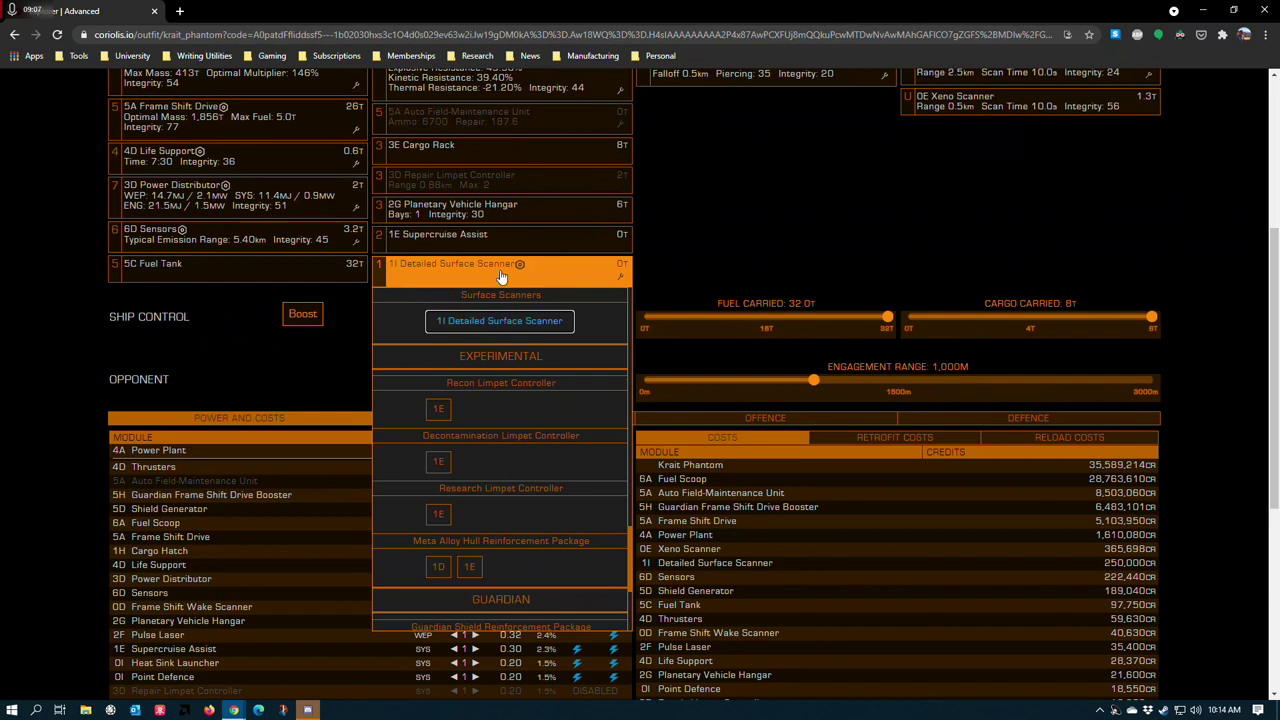
pyautogui.scroll(2, 447, 346)
pyautogui.scroll(1, 688, 261)
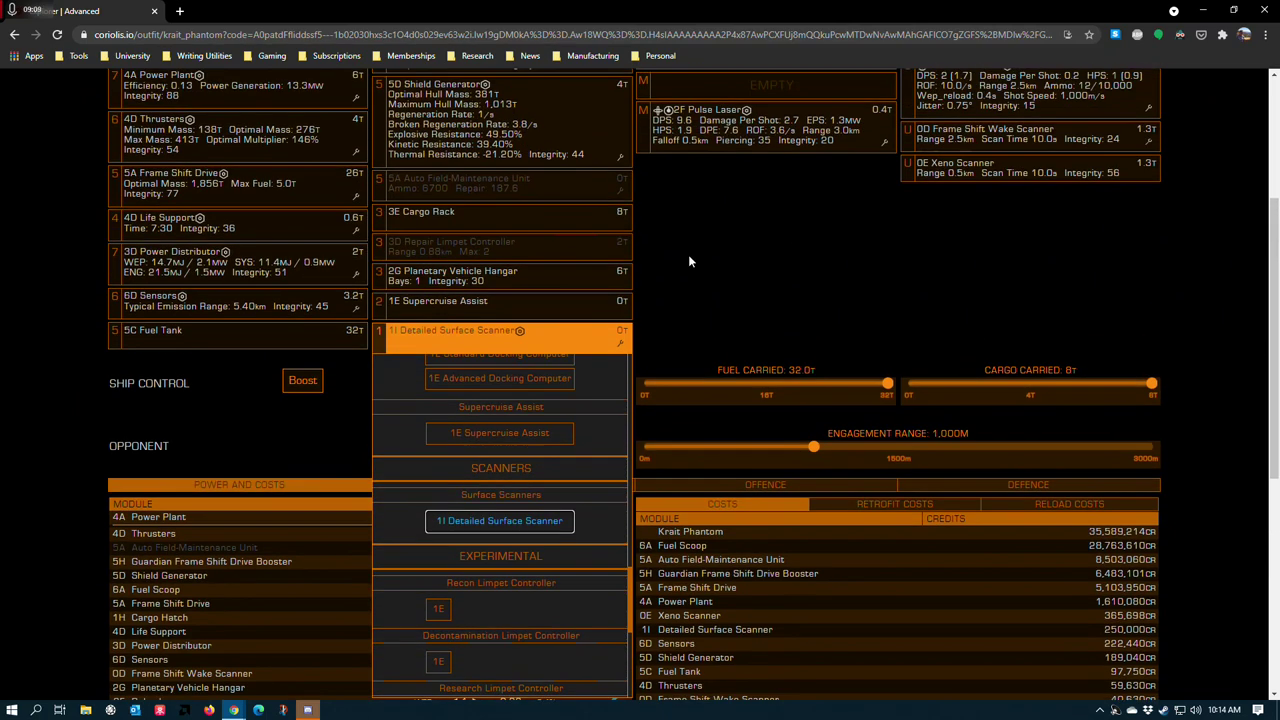
pyautogui.click(620, 343)
pyautogui.click(620, 343)
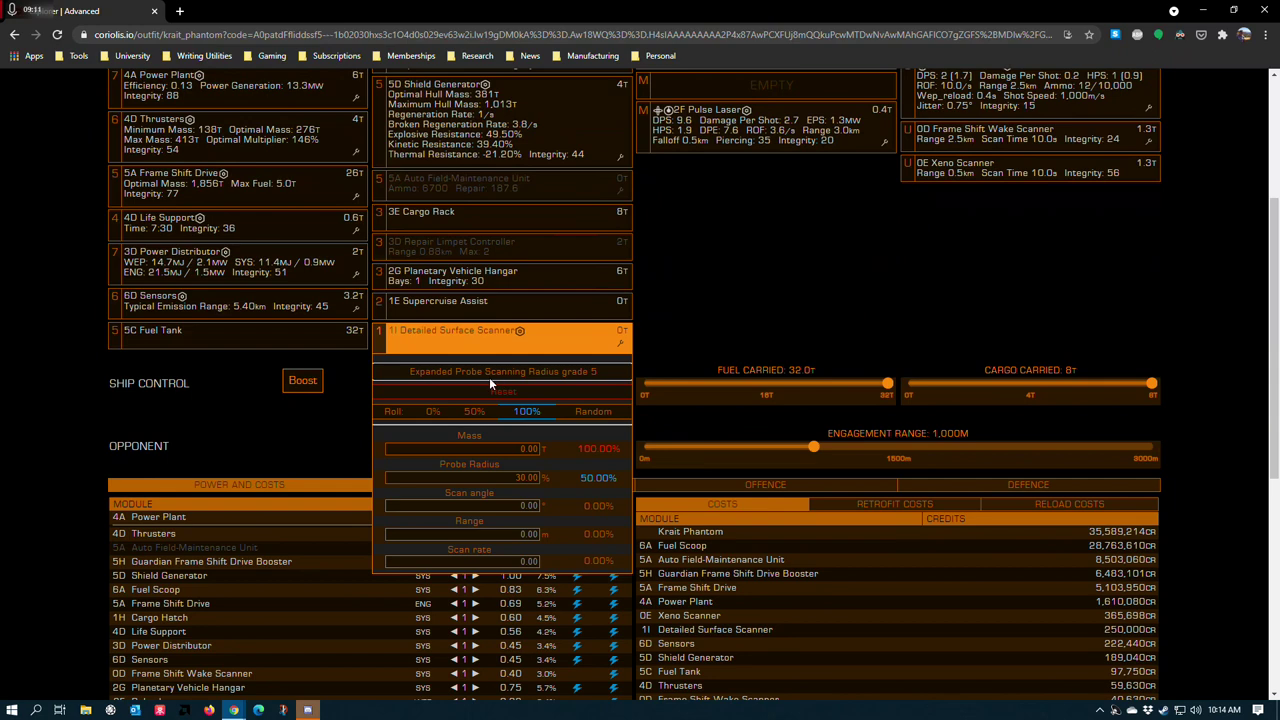
pyautogui.moveTo(489, 377)
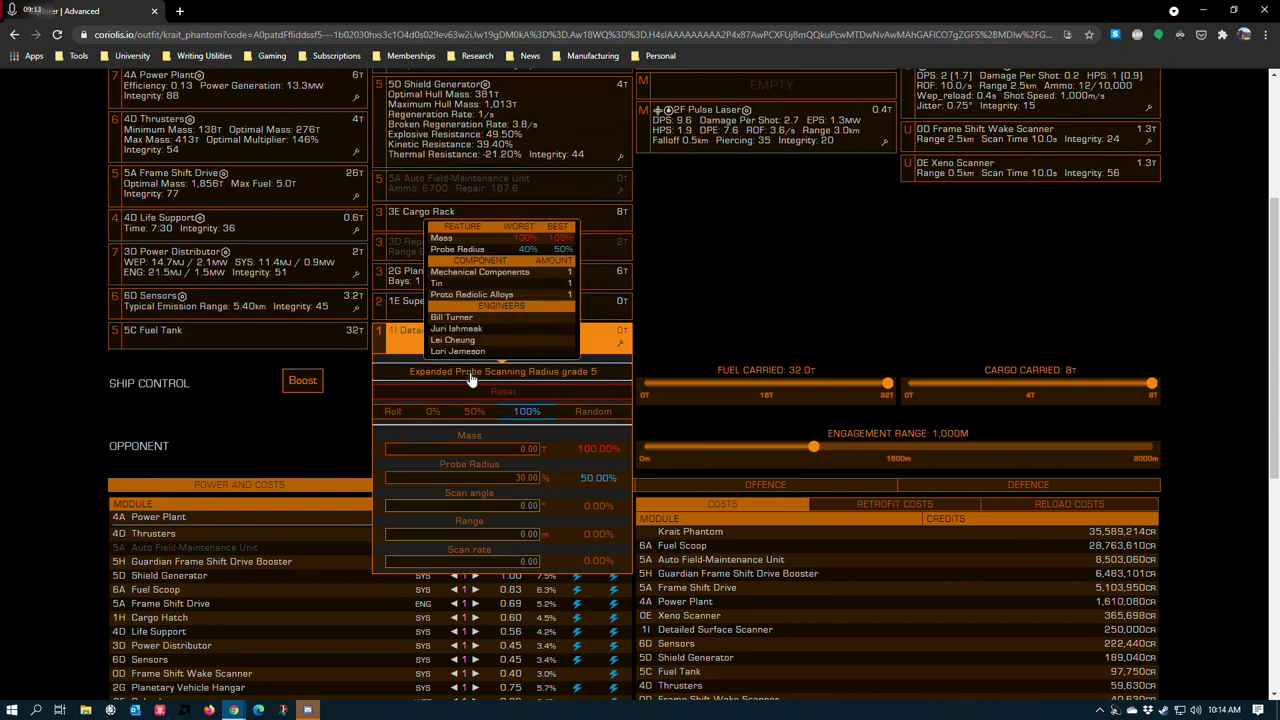
pyautogui.click(827, 293)
pyautogui.scroll(1, 790, 330)
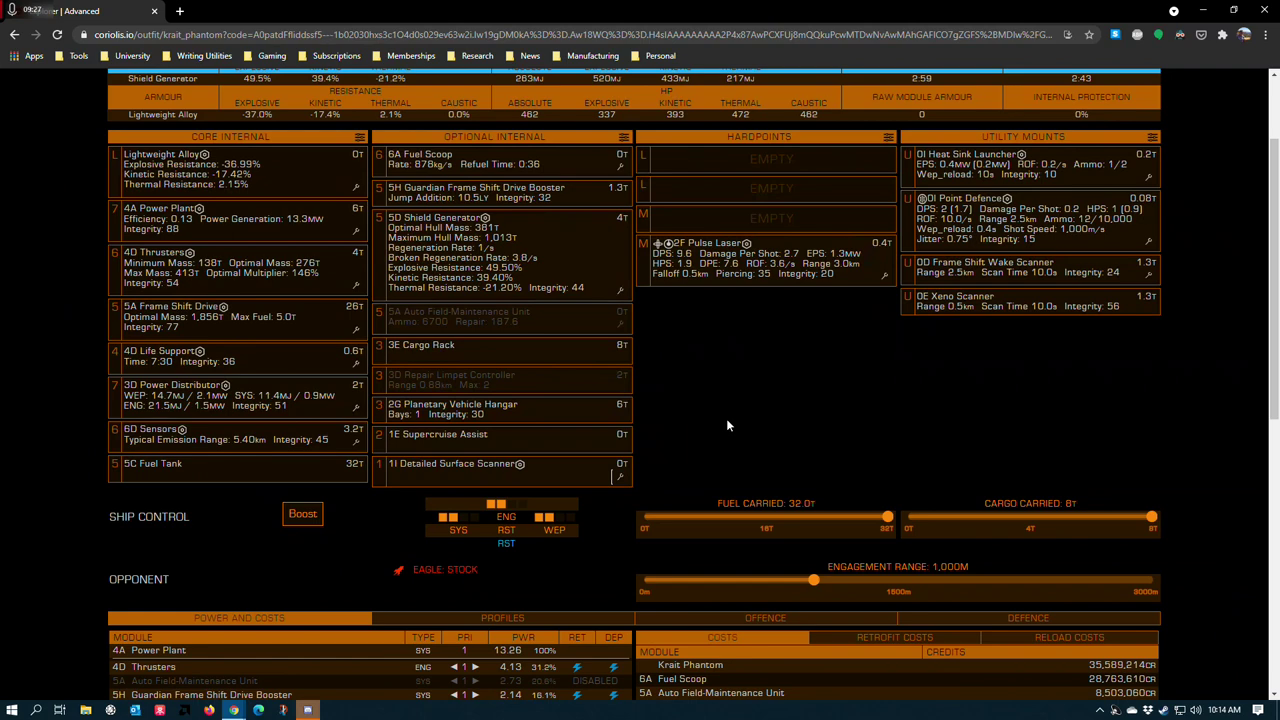
pyautogui.scroll(2, 748, 451)
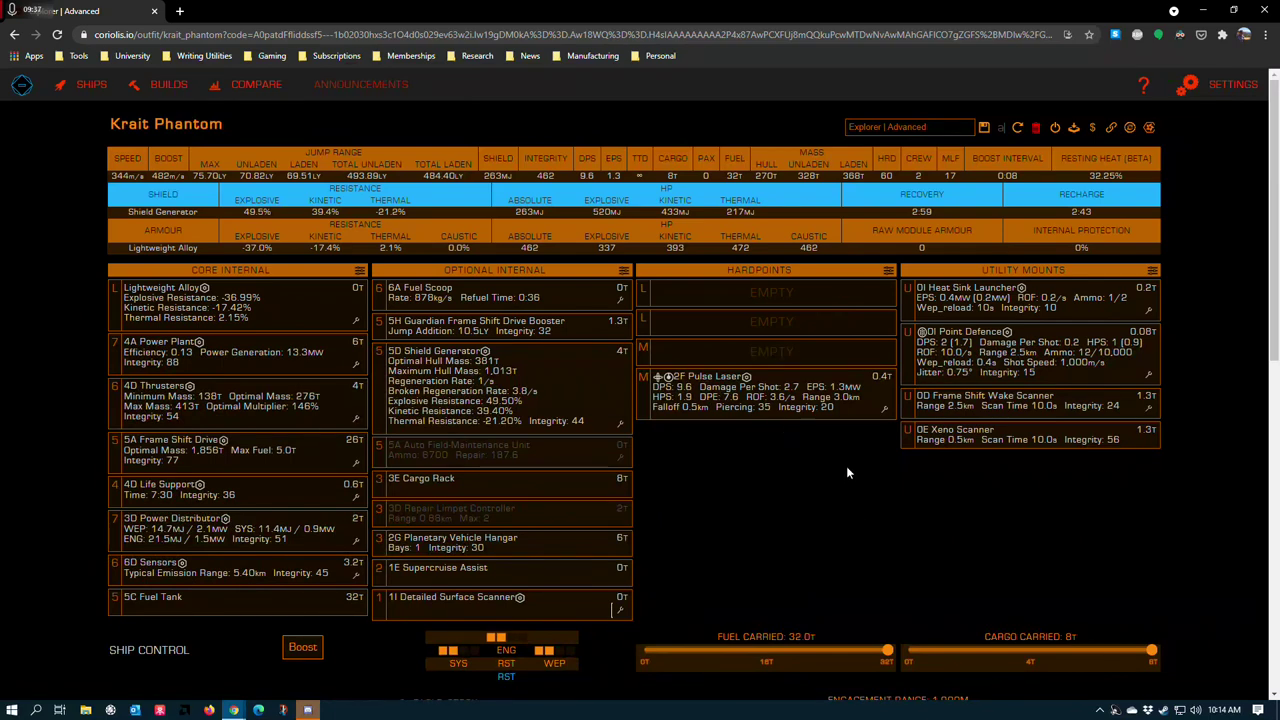
# Step: Examine the pulse laser's Lightweight grade 5 modification and its Flow Control experimental effect
pyautogui.scroll(-2, 698, 247)
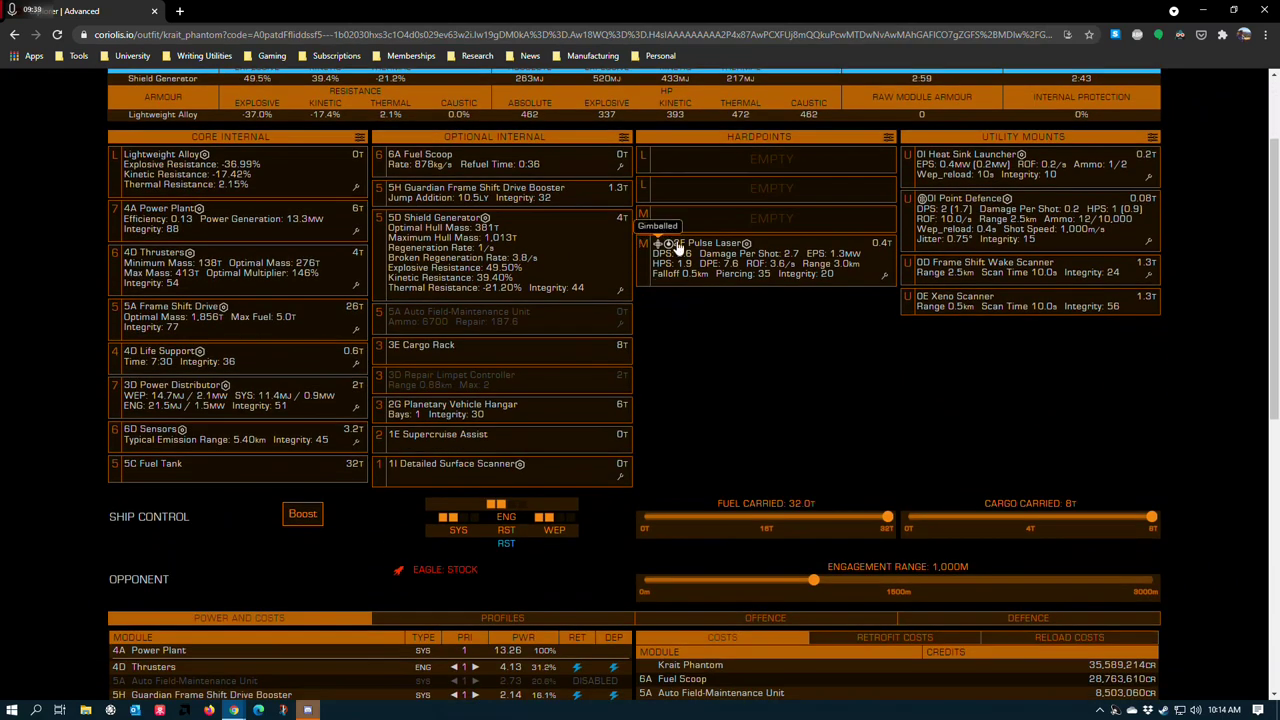
pyautogui.click(885, 276)
pyautogui.click(885, 278)
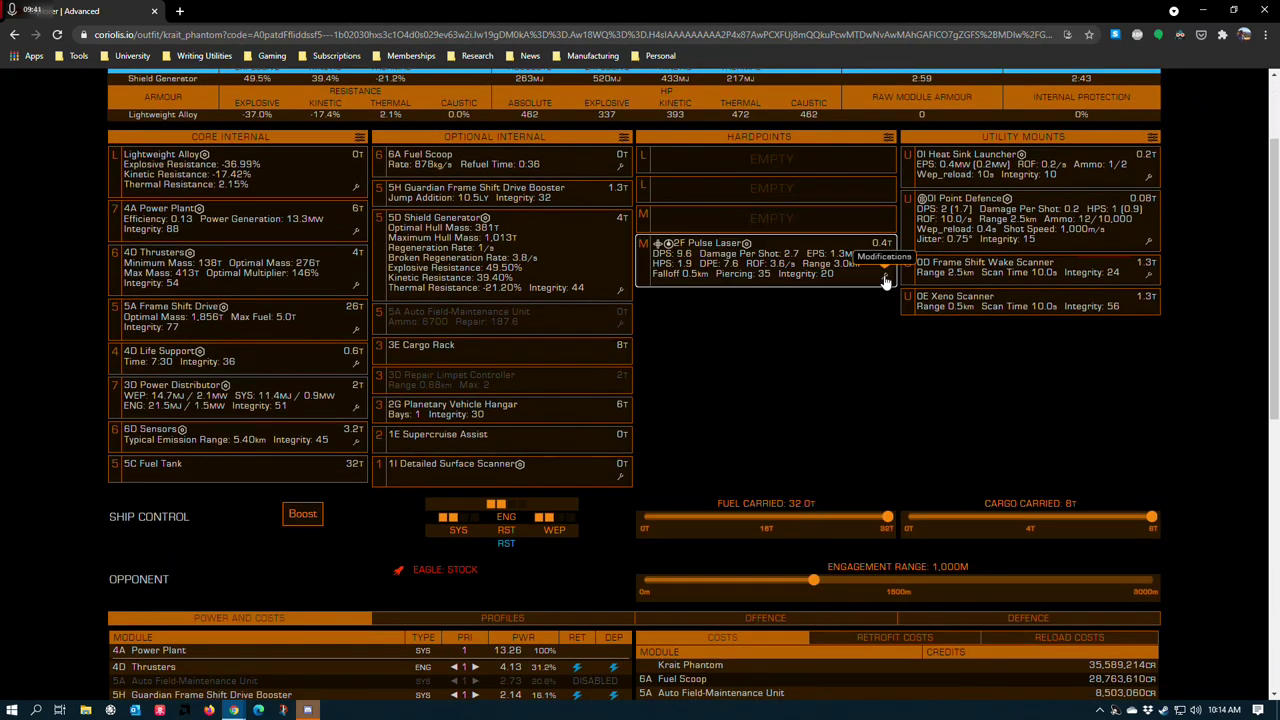
pyautogui.click(885, 280)
pyautogui.click(745, 303)
pyautogui.click(745, 305)
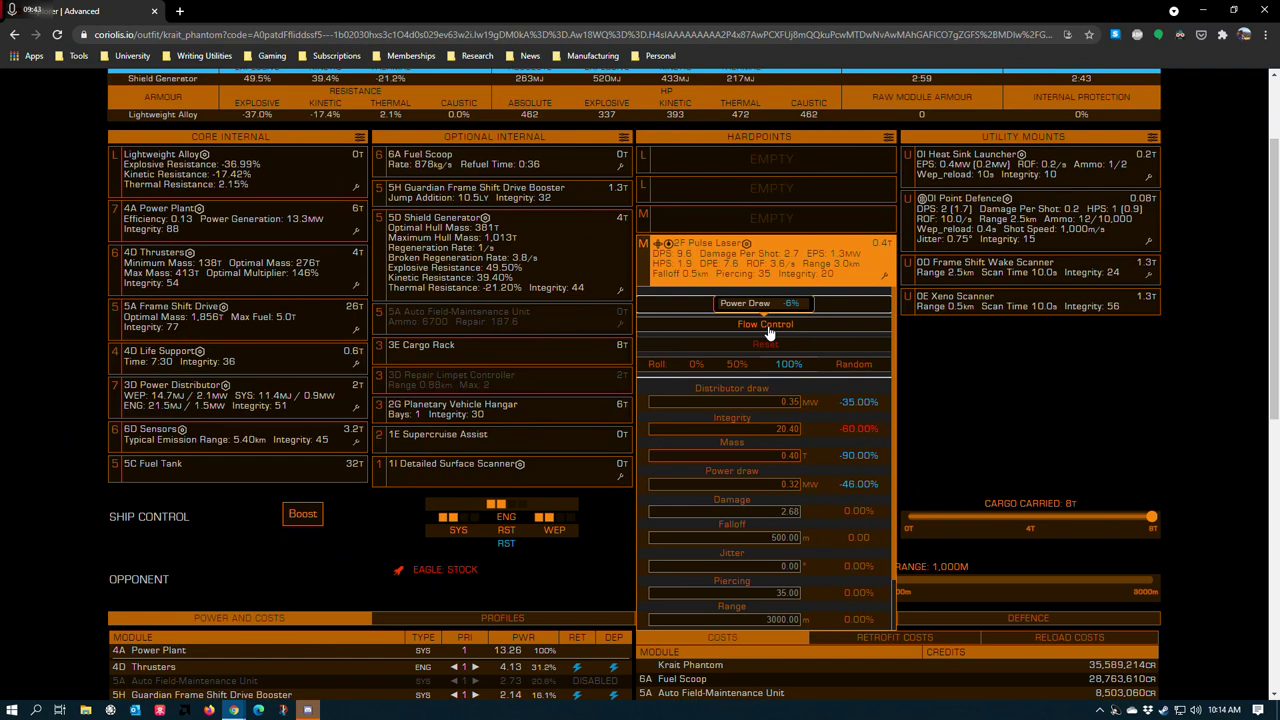
pyautogui.moveTo(763, 305)
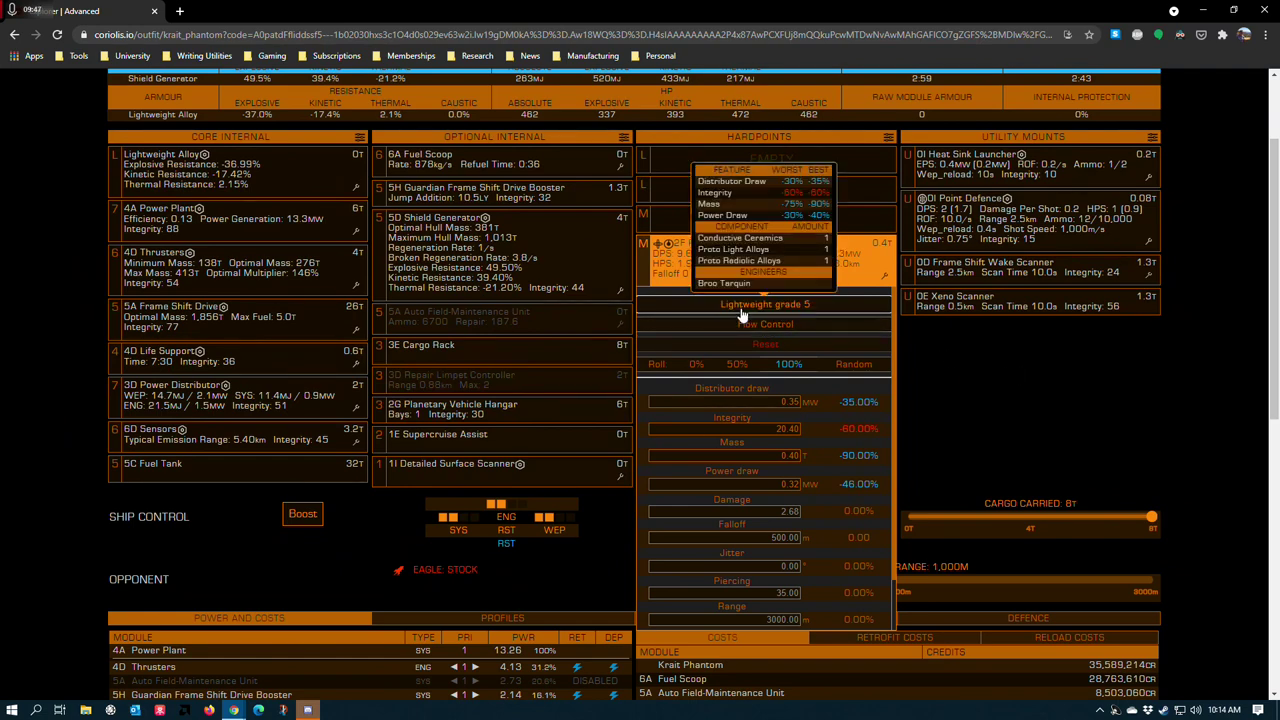
pyautogui.click(987, 412)
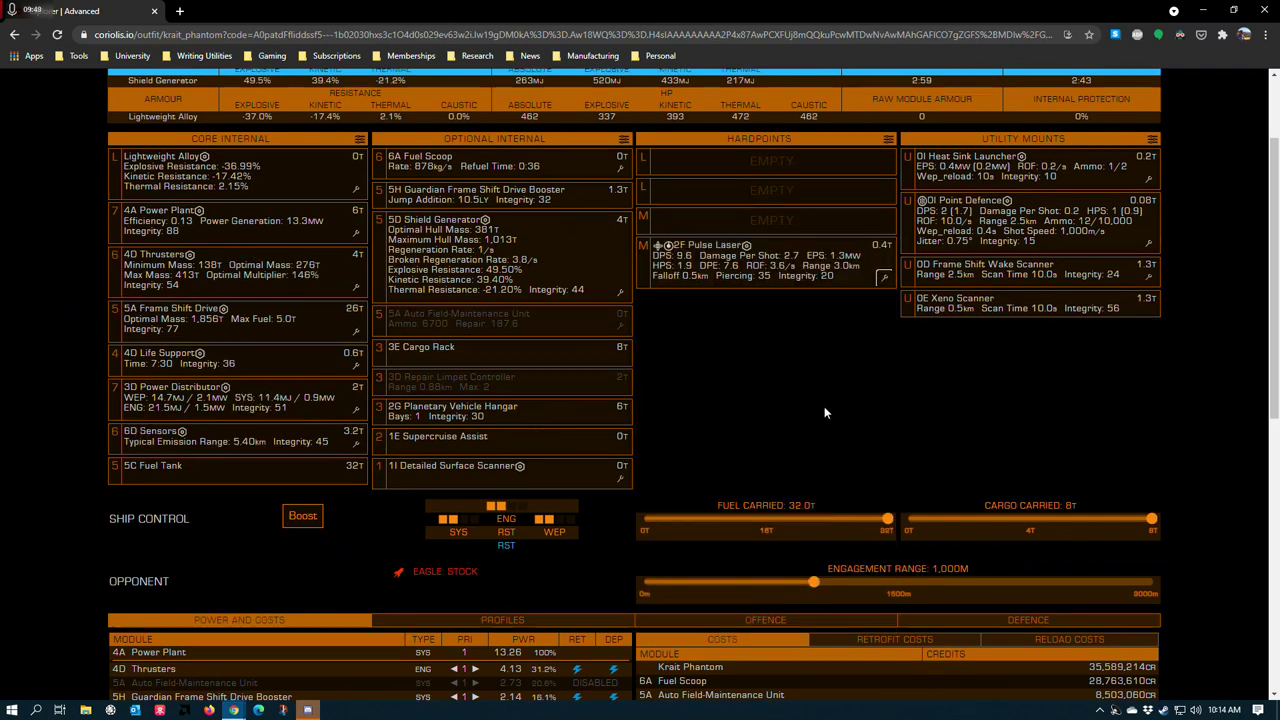
pyautogui.scroll(1, 815, 412)
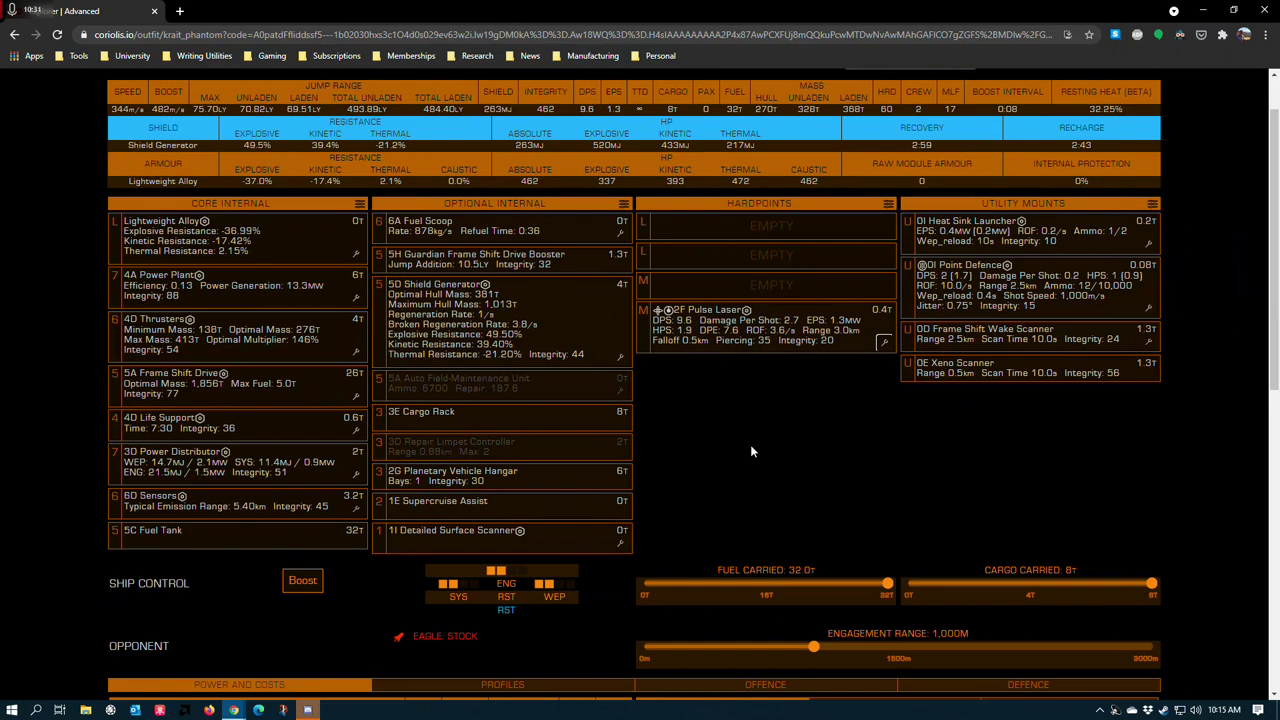
# Step: Review the engineering modifications on the heat sink launcher and the point defence in the utility mounts
pyautogui.scroll(1, 1008, 434)
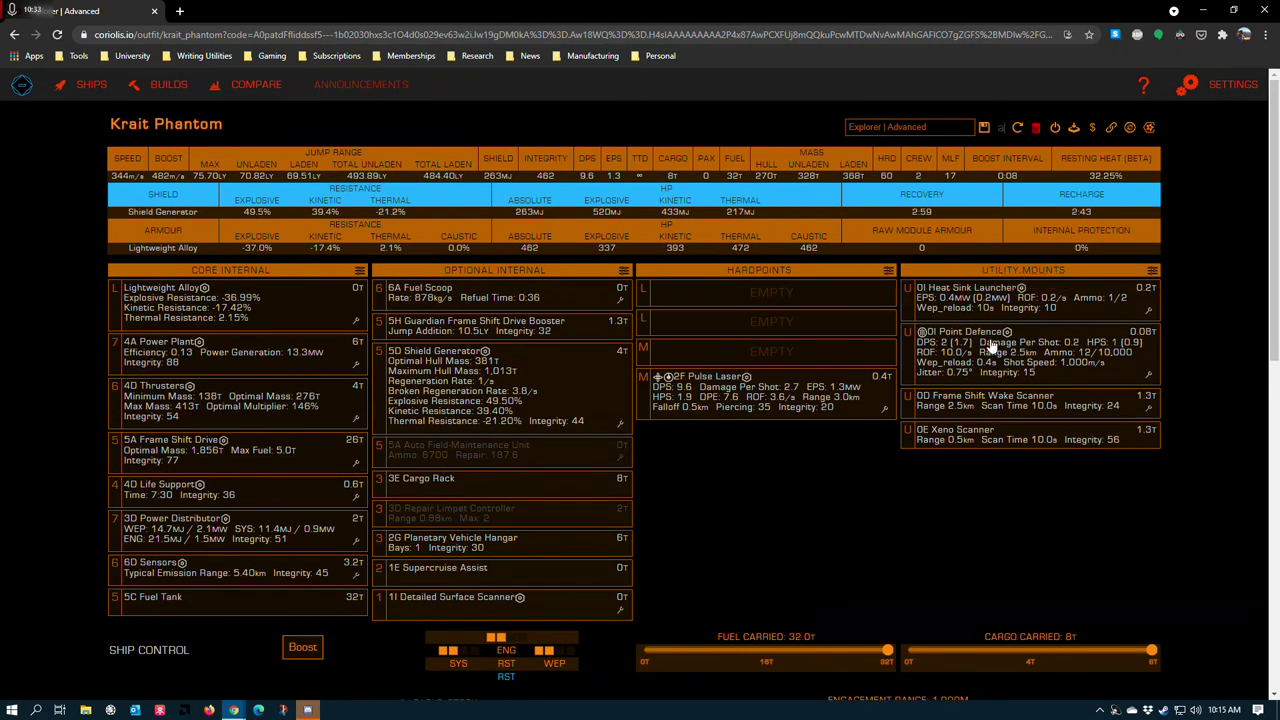
pyautogui.click(1150, 312)
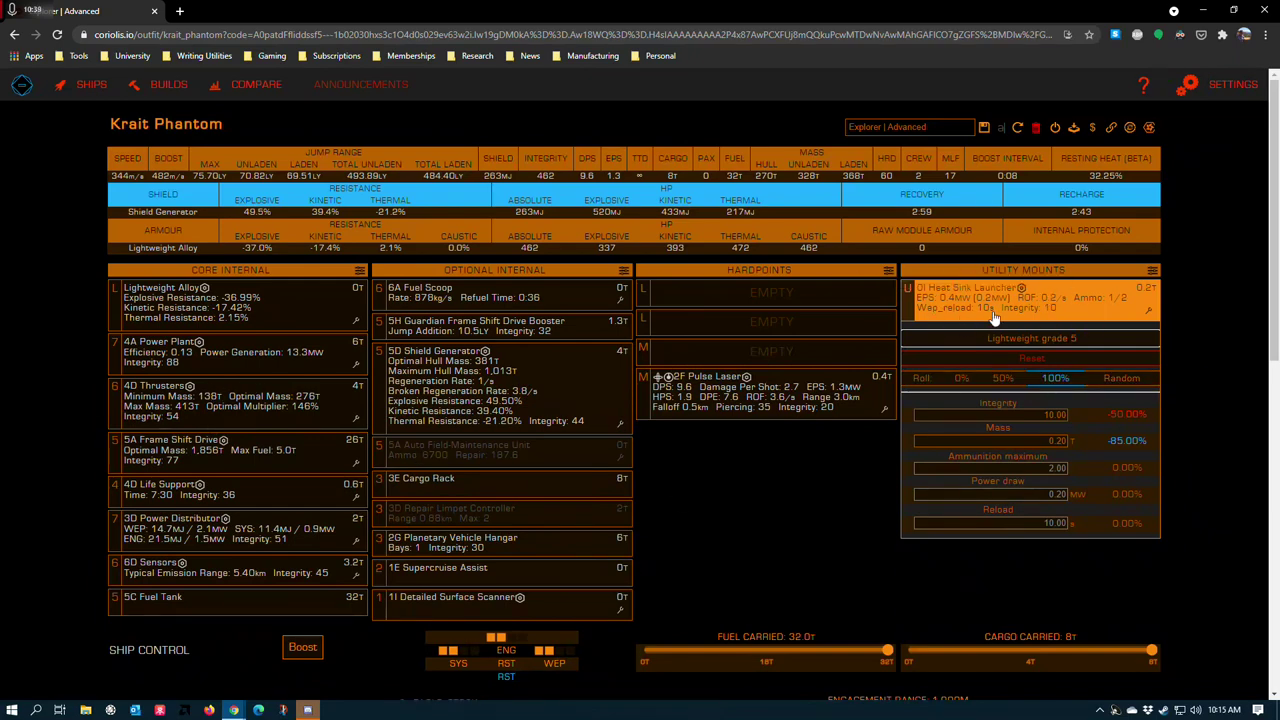
pyautogui.click(815, 533)
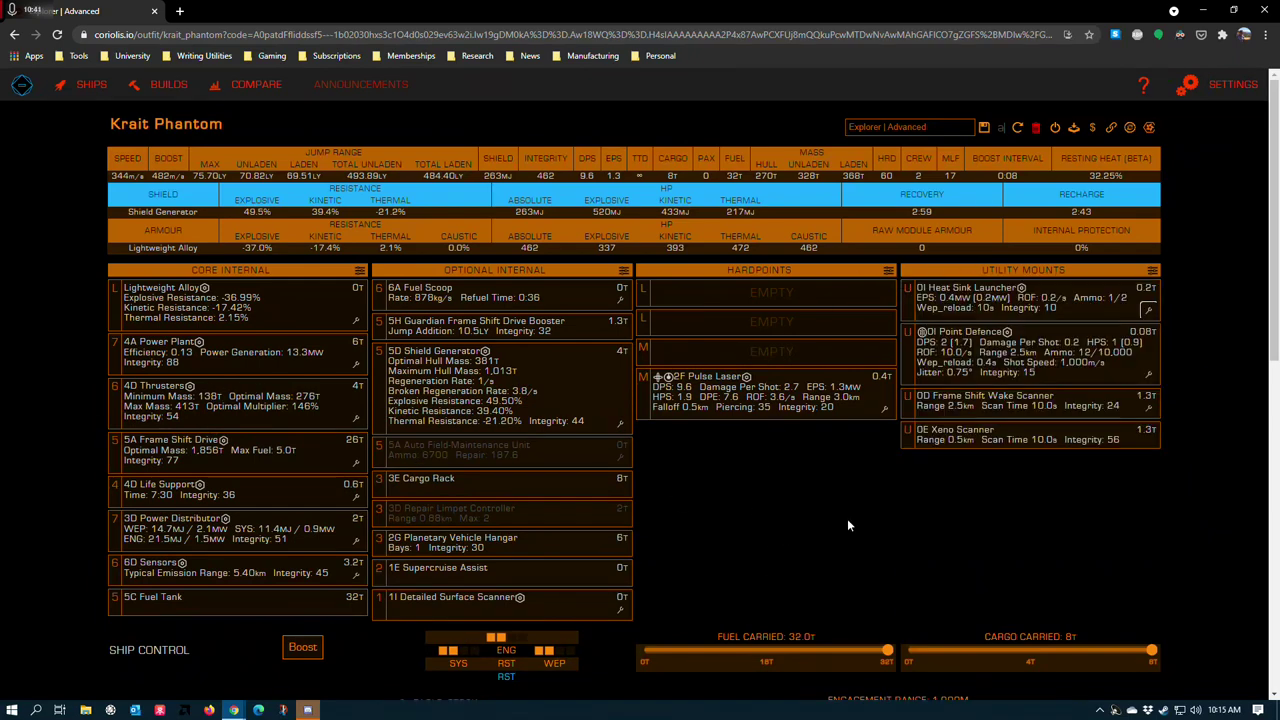
pyautogui.click(1151, 313)
pyautogui.click(1195, 329)
pyautogui.click(1156, 371)
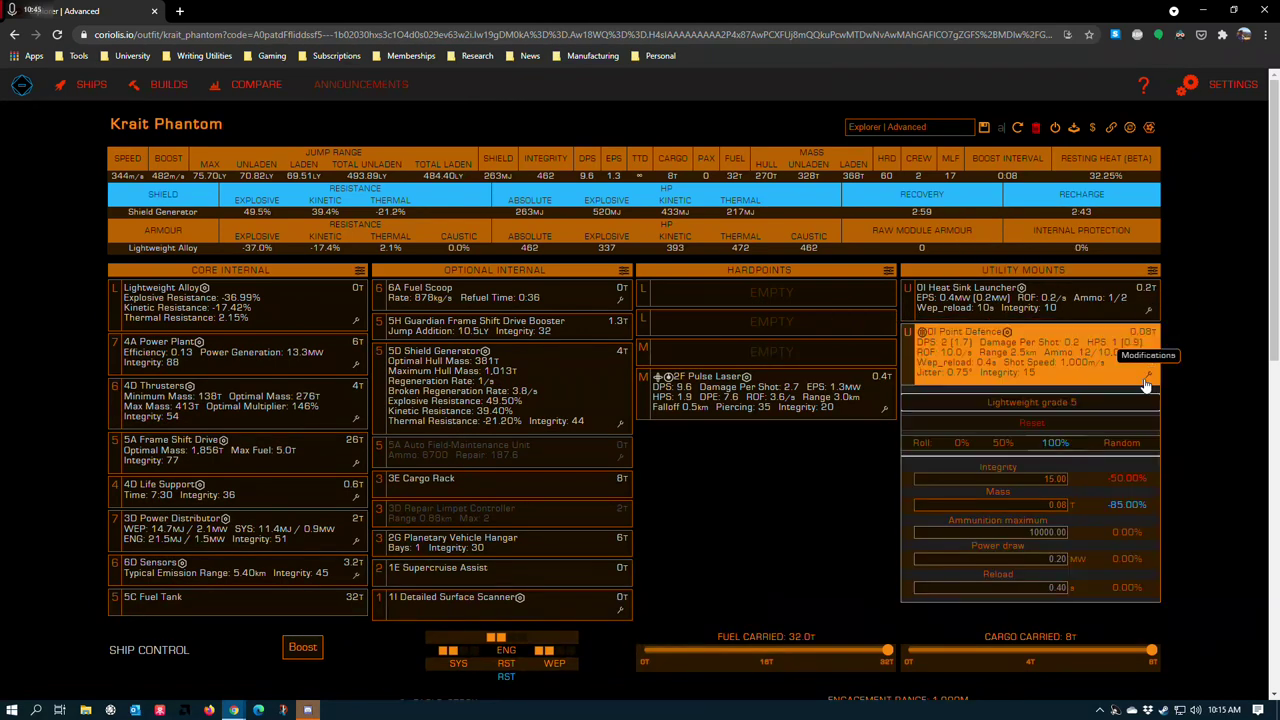
pyautogui.click(815, 542)
pyautogui.scroll(-2, 1010, 312)
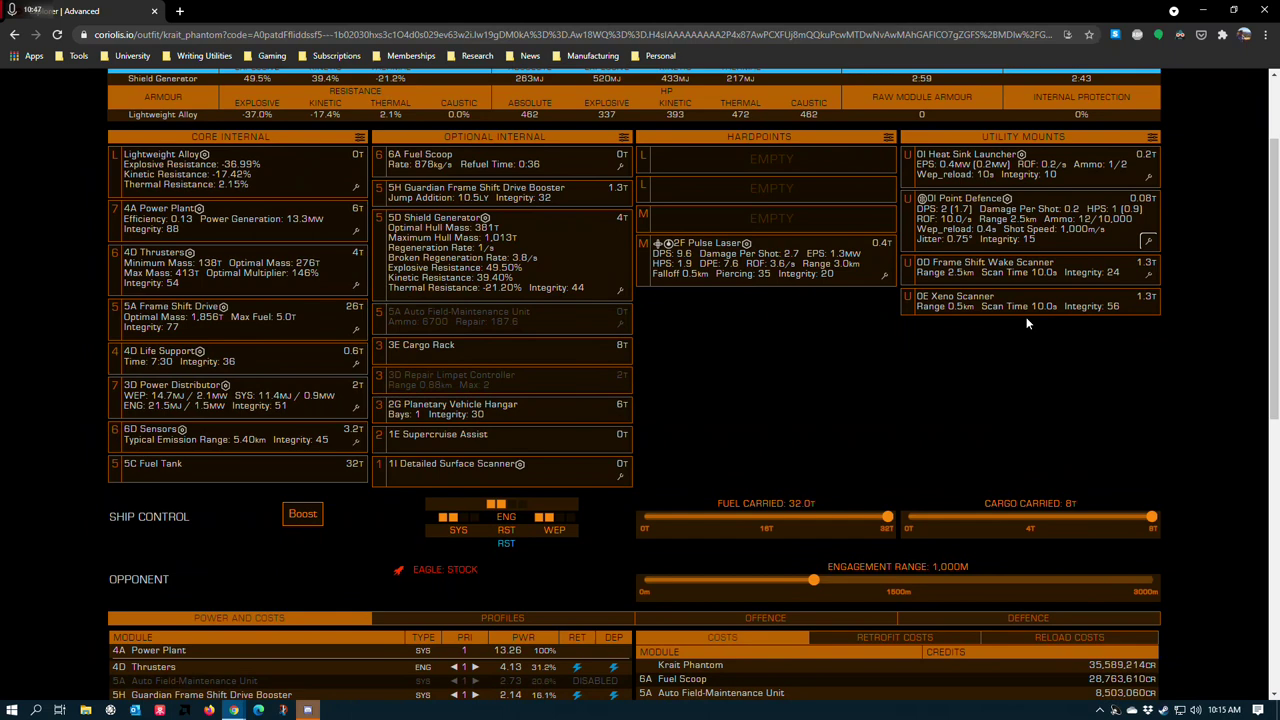
pyautogui.scroll(2, 1008, 306)
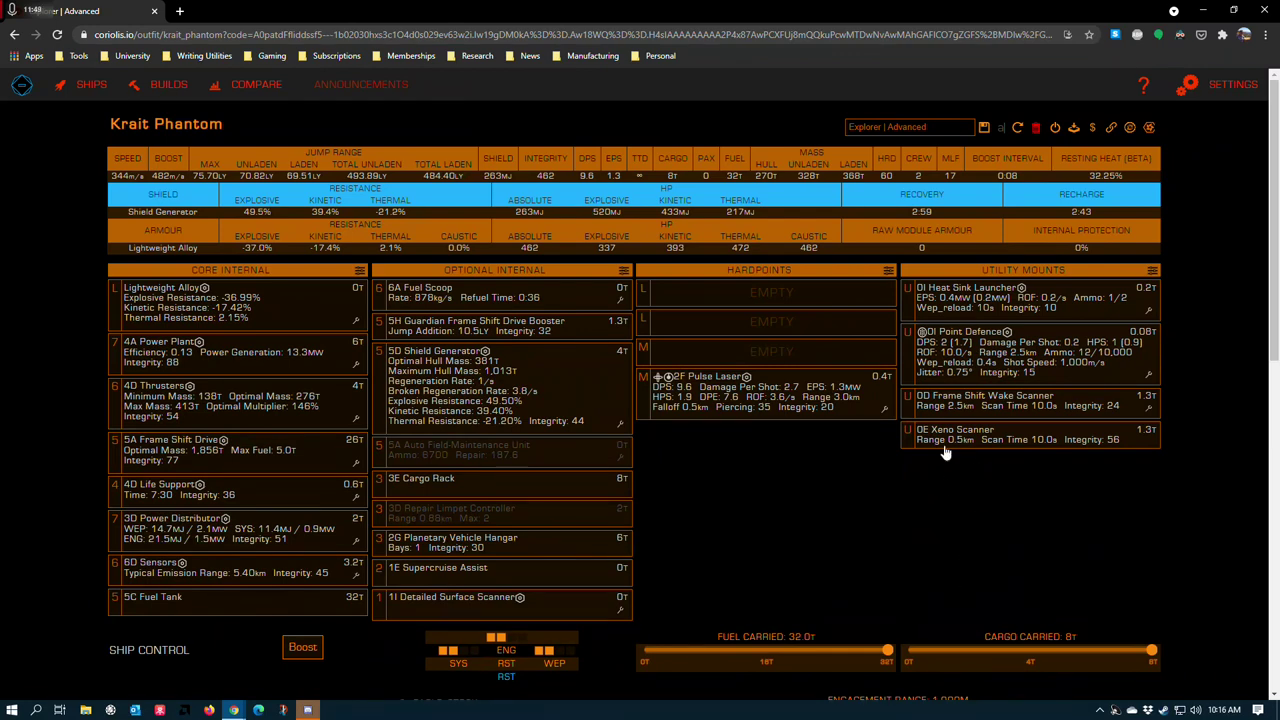
# Step: Review the build's power usage, module costs, total price and insurance, and return to the ship's overview
pyautogui.scroll(-5, 774, 463)
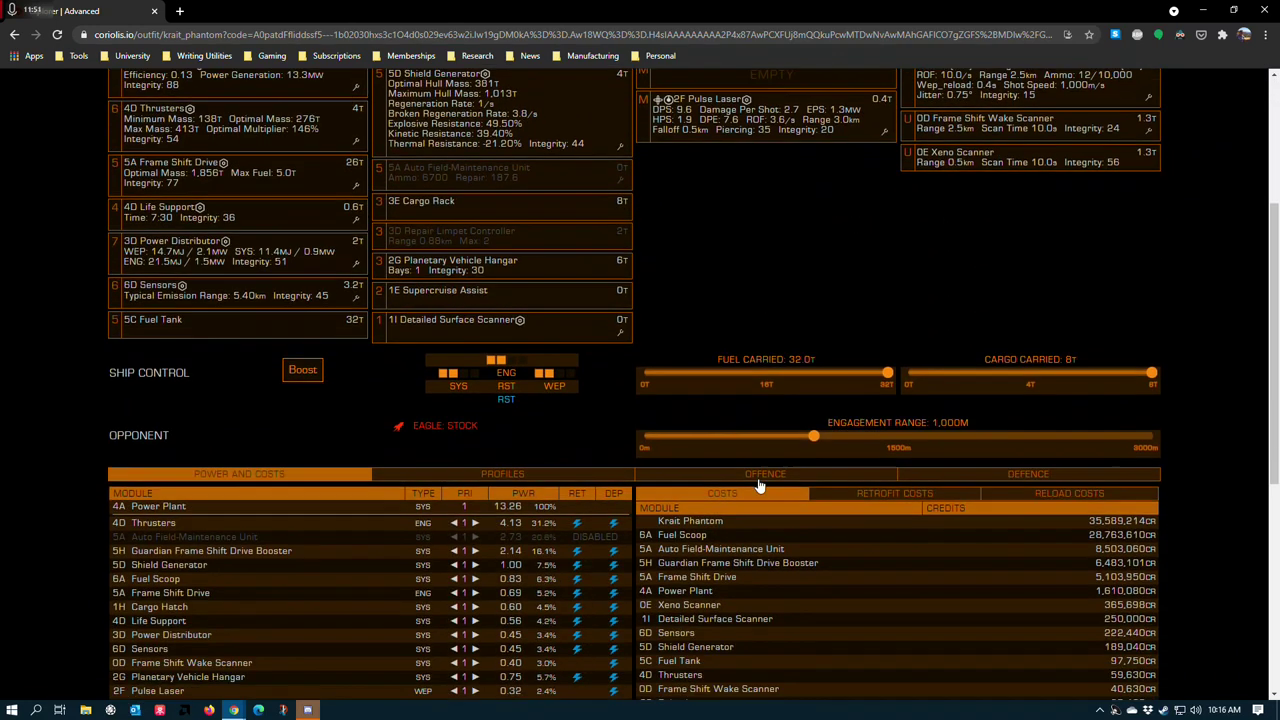
pyautogui.scroll(-2, 284, 293)
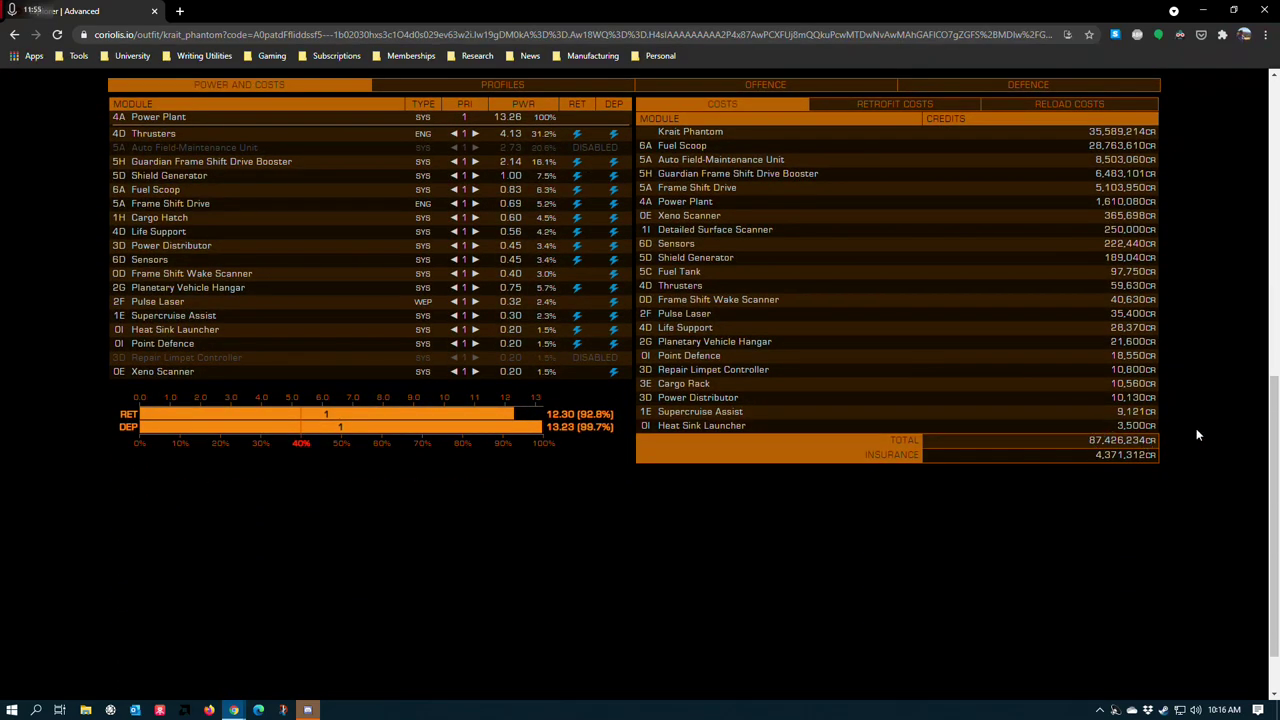
pyautogui.scroll(2, 1036, 590)
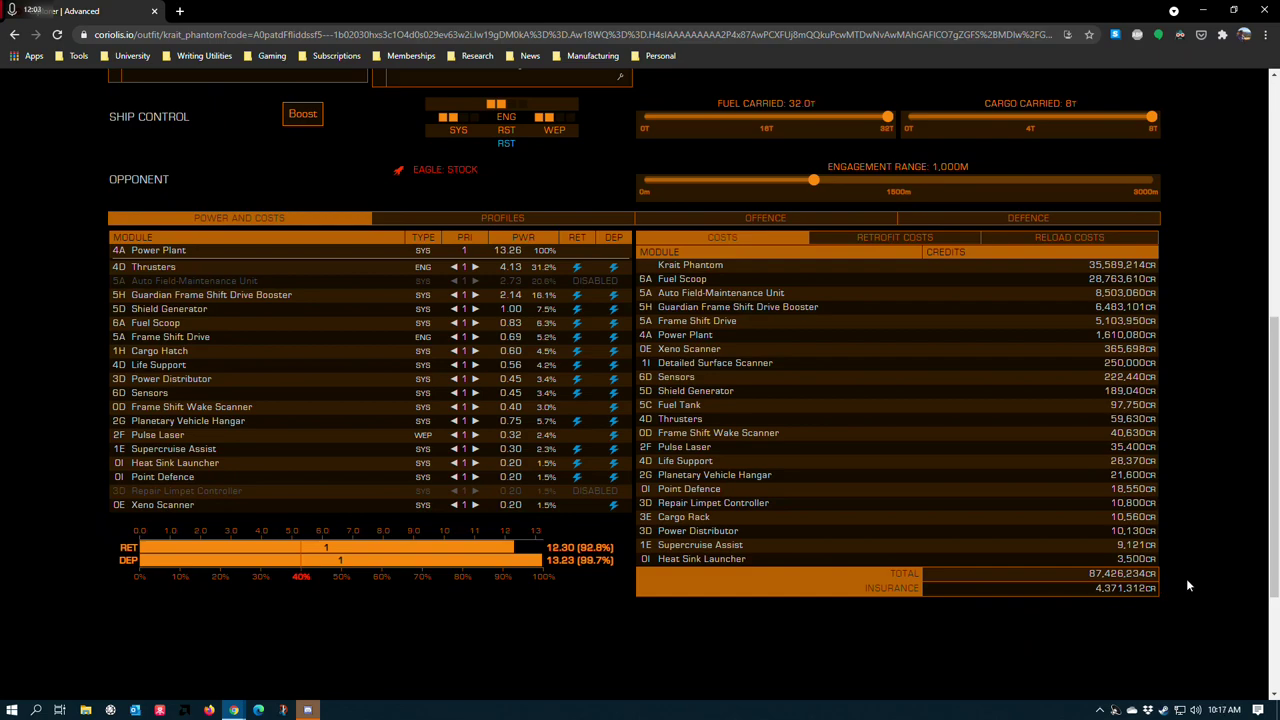
pyautogui.scroll(8, 1188, 585)
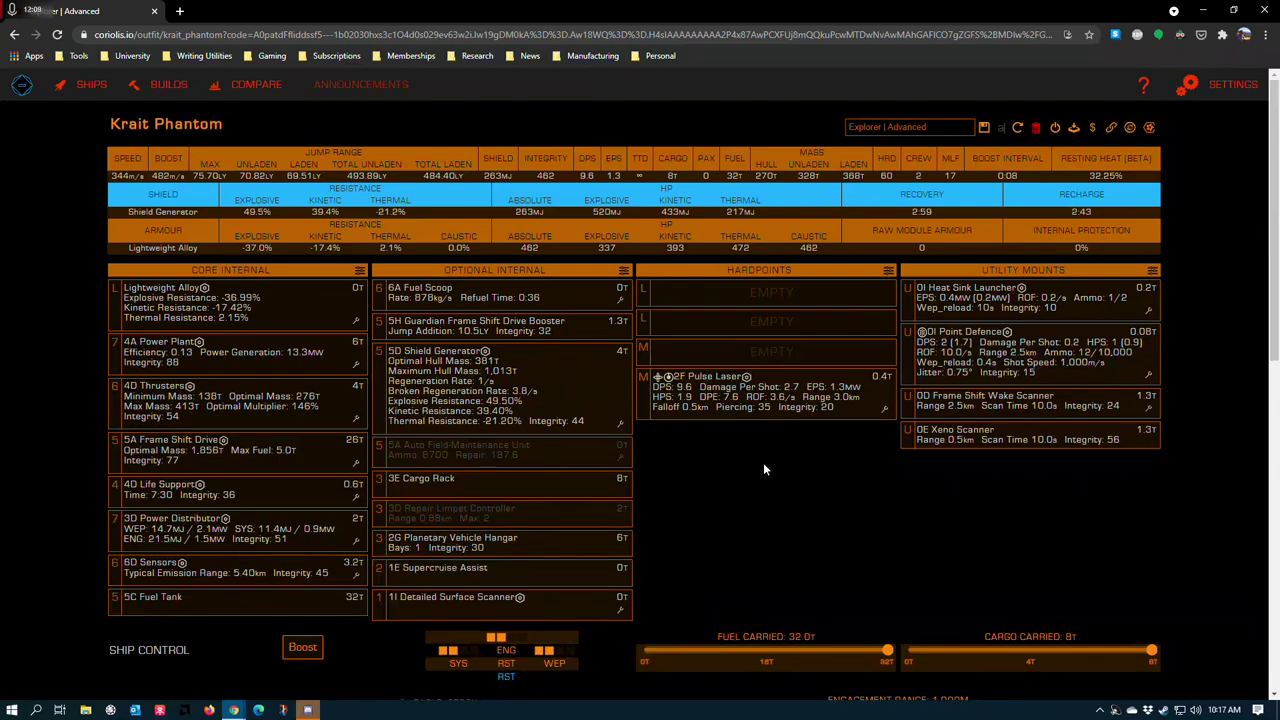
pyautogui.scroll(-7, 960, 458)
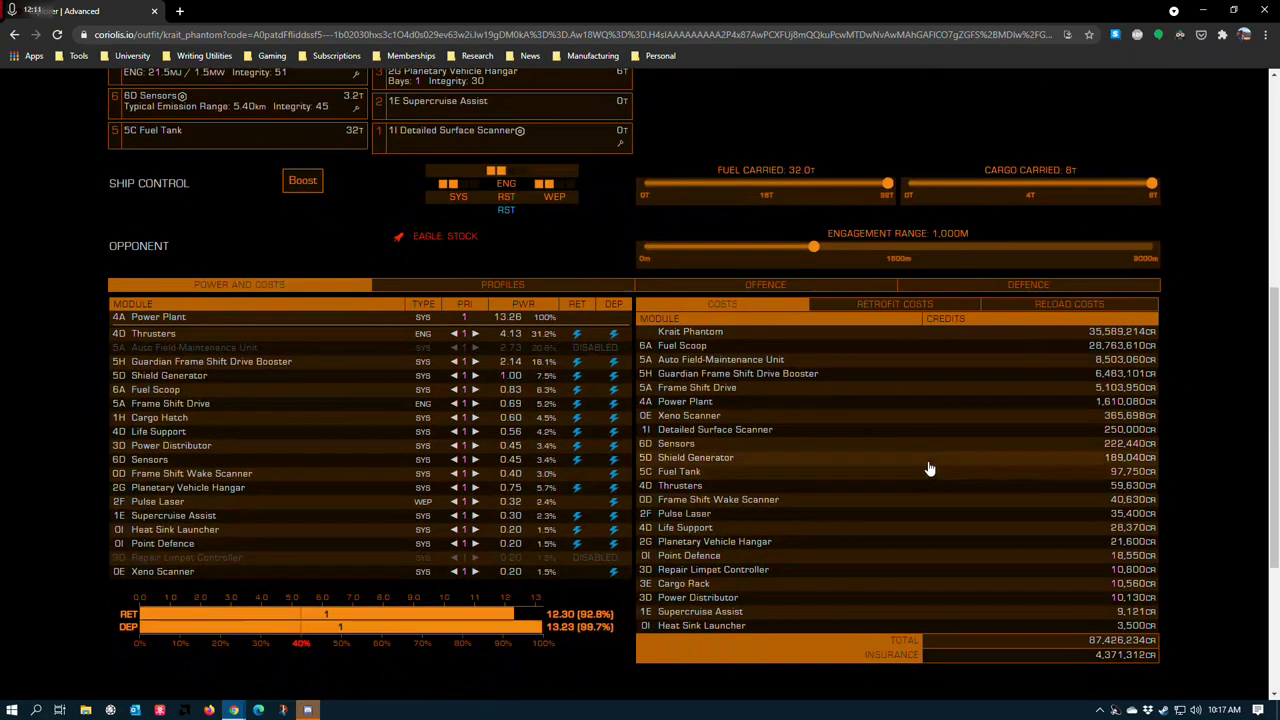
pyautogui.scroll(8, 929, 466)
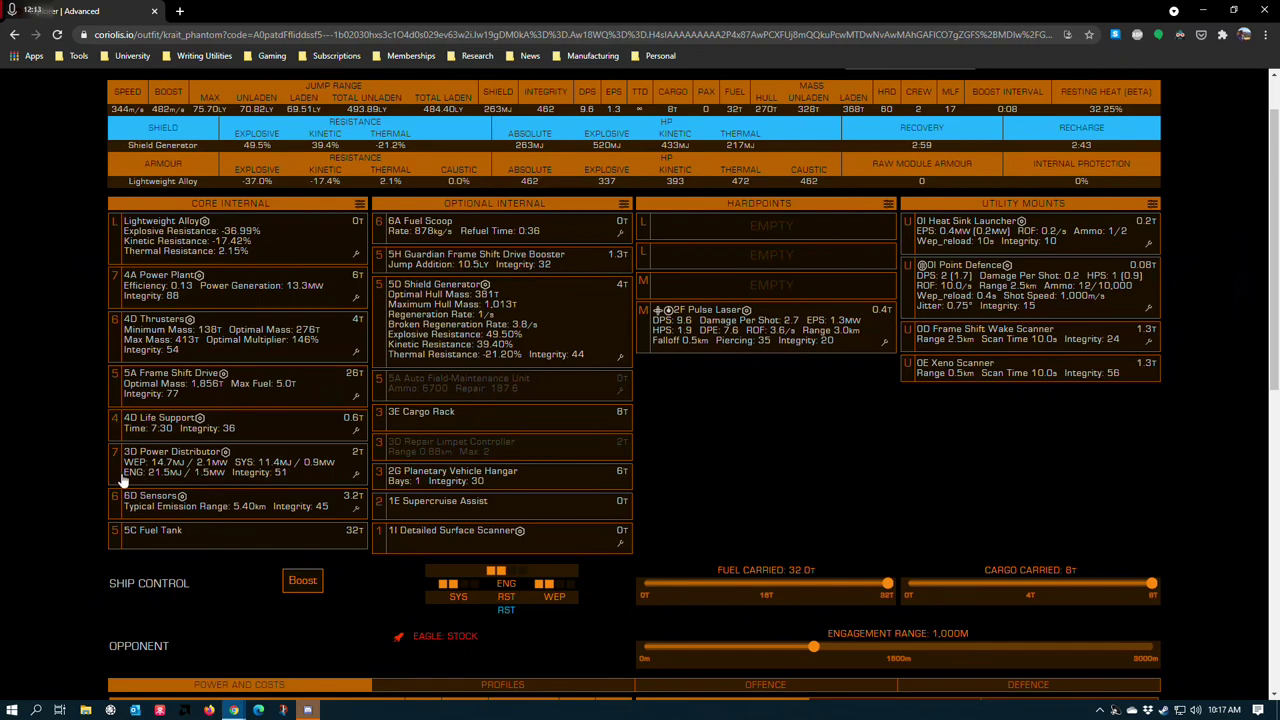
pyautogui.scroll(1, 132, 544)
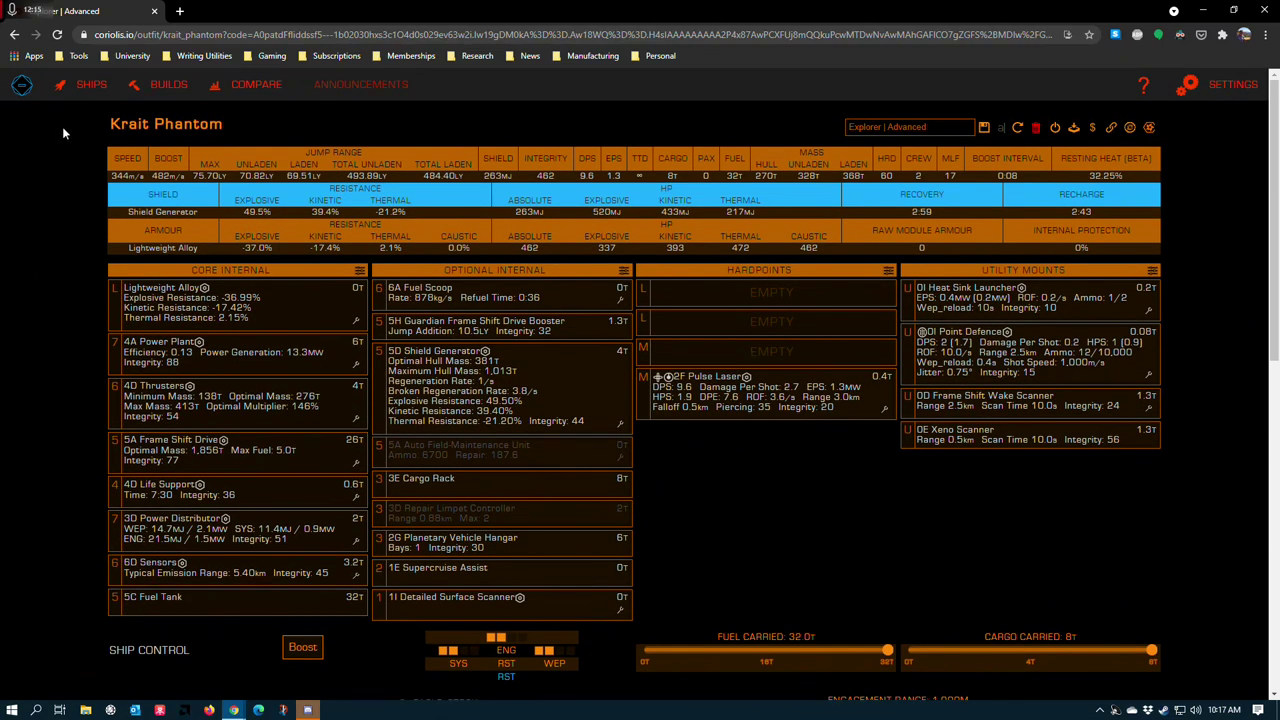